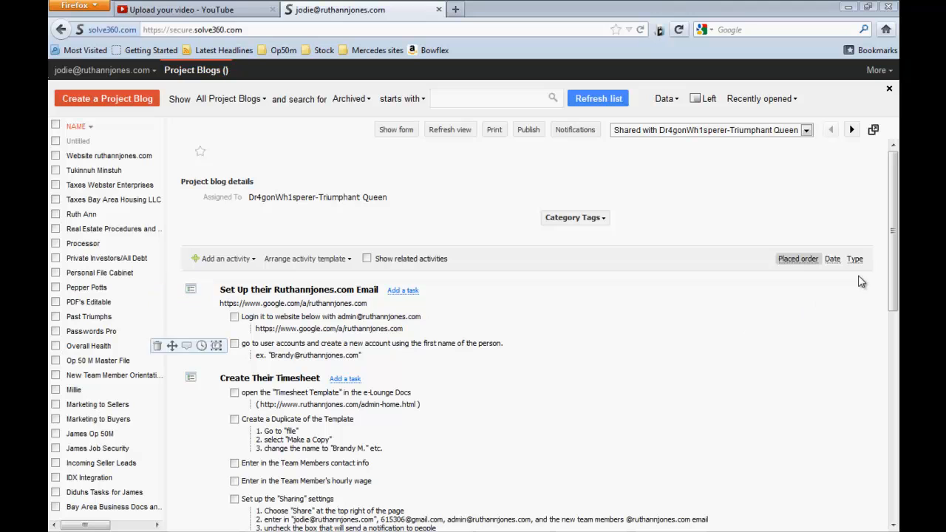
Create a project blog titled with the new team member's full name followed by "New Team Member set up"
scroll(892, 284, "down", 2)
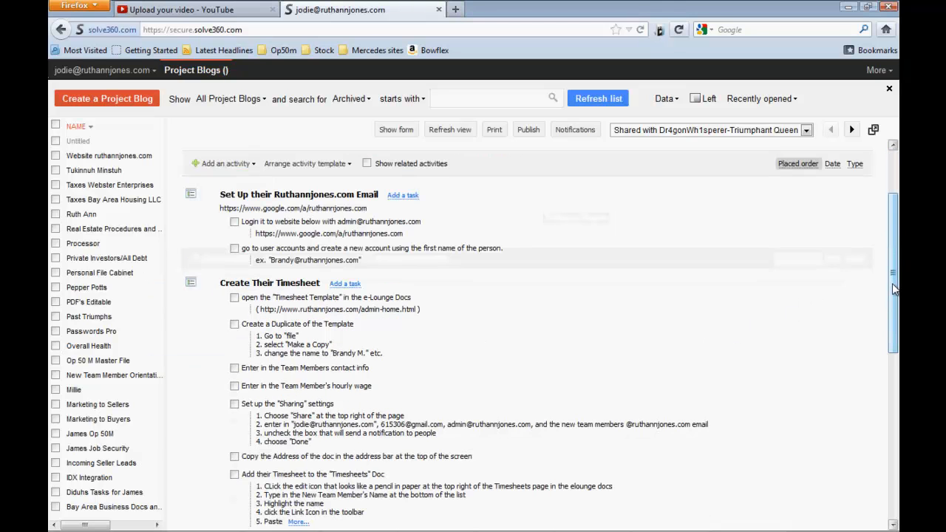
mouse_move(893, 285)
left_mouse_down()
mouse_move(891, 295)
mouse_move(891, 274)
left_mouse_up()
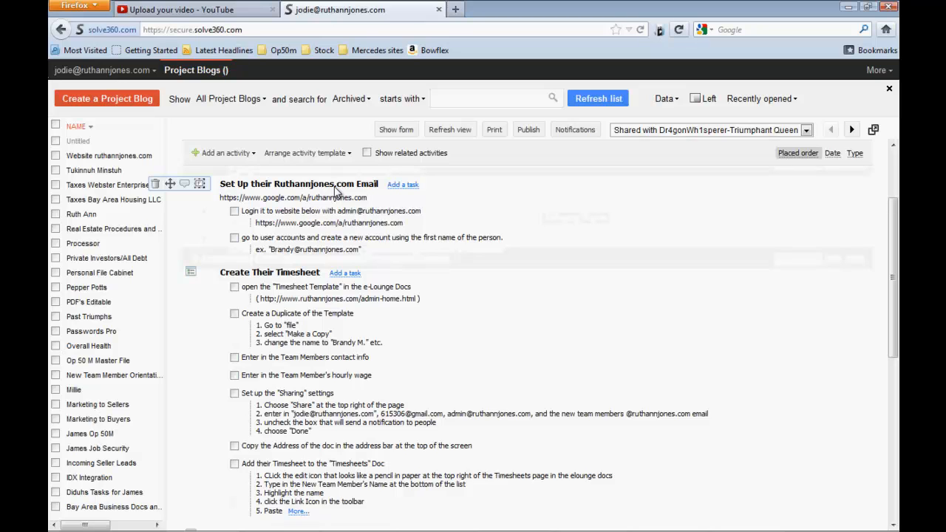
left_click(98, 102)
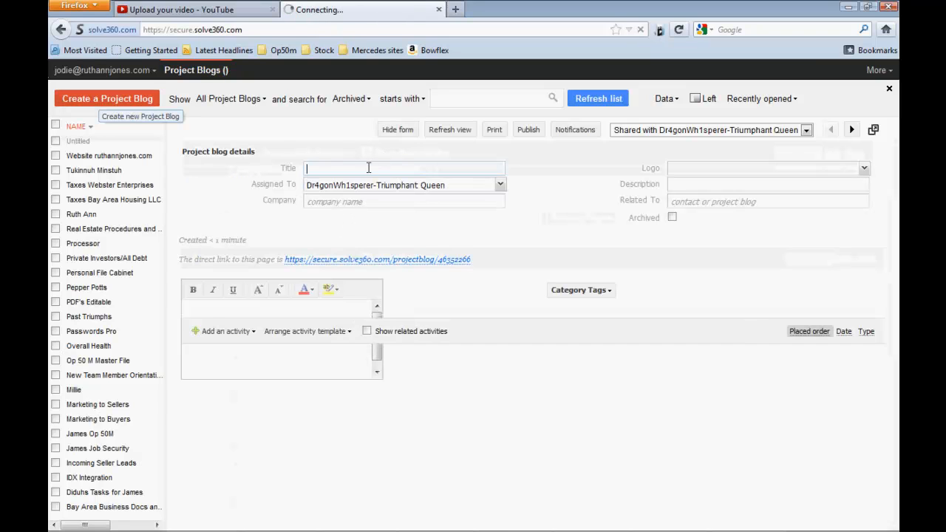
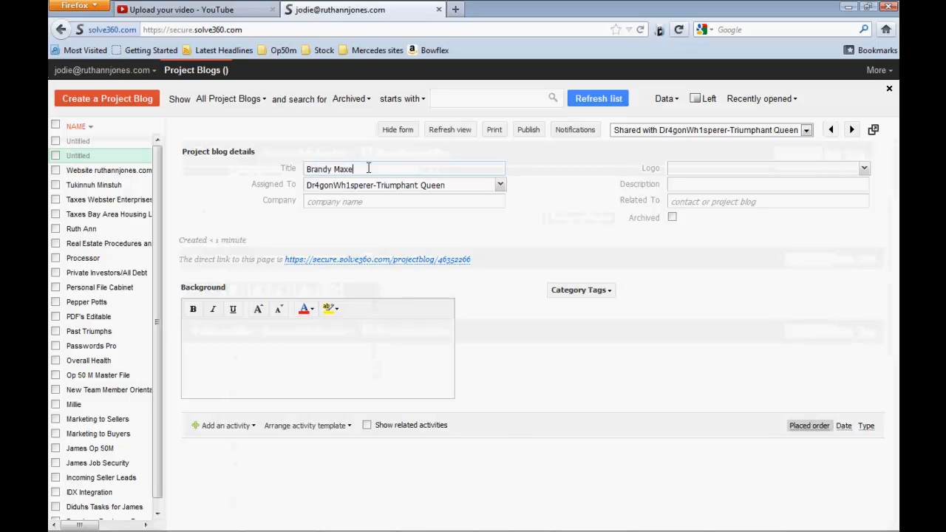
left_click(540, 357)
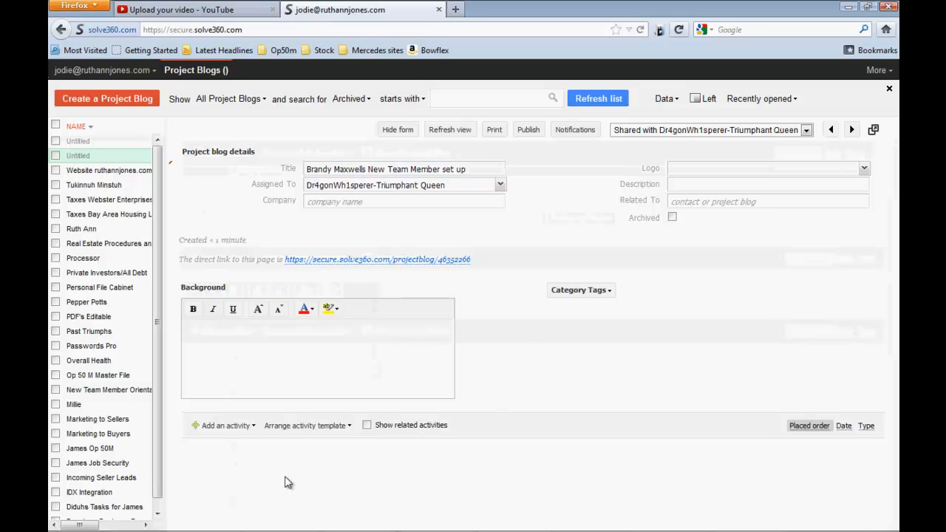
Insert the activity template containing the checklist for setting up a new Team Member into the blog
scroll(291, 480, "down", 1)
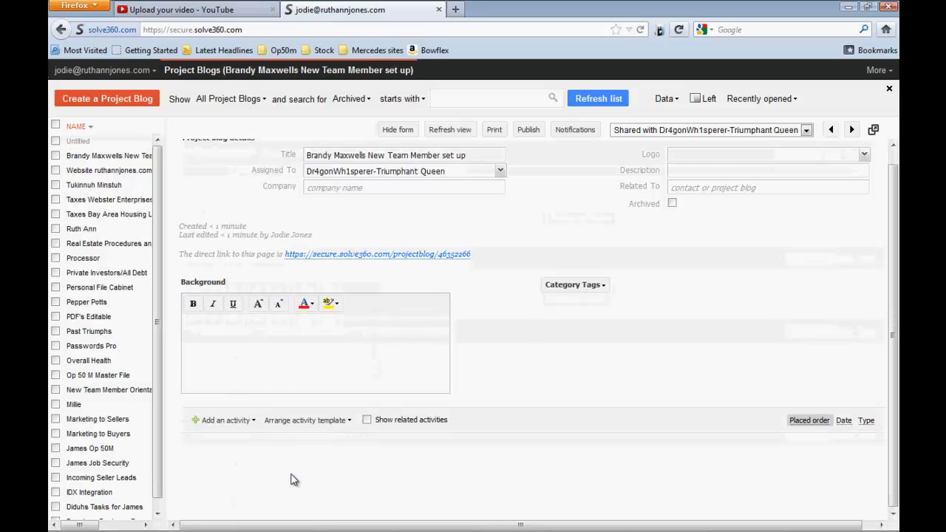
left_click(326, 421)
left_click(326, 421)
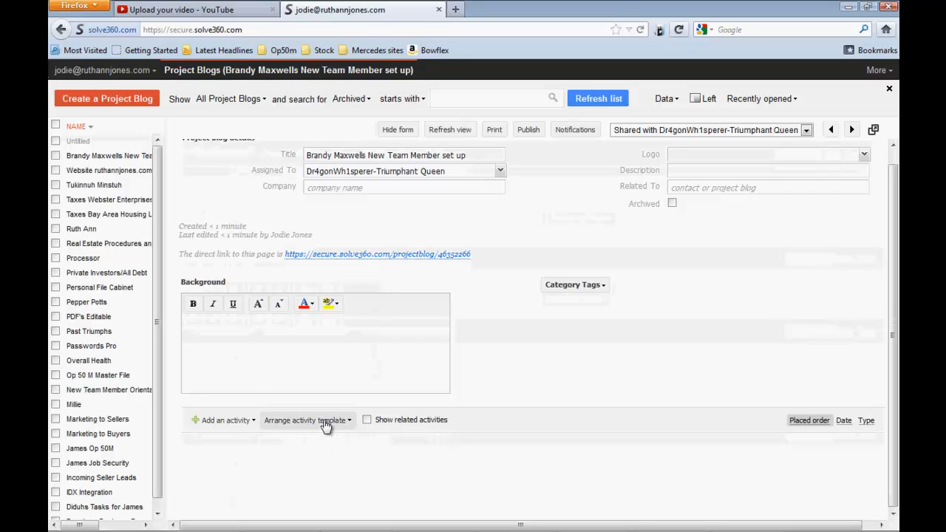
left_click(326, 422)
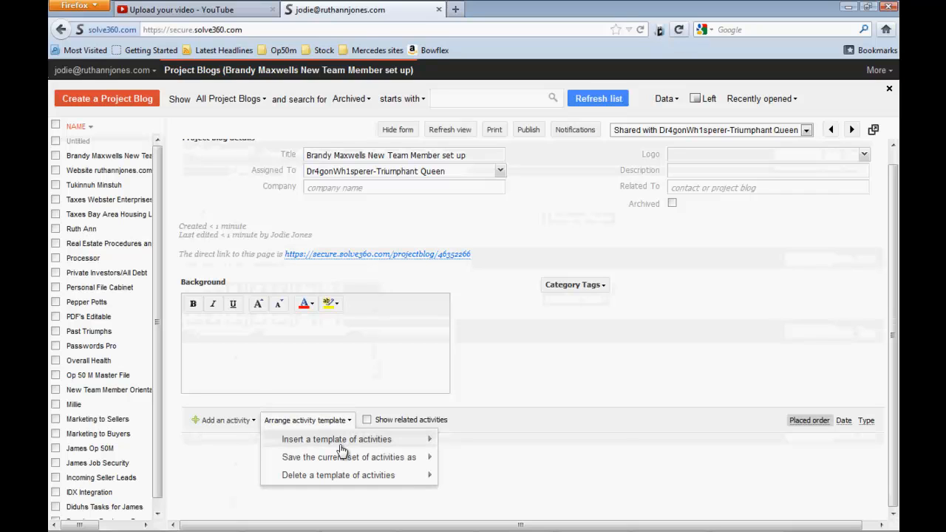
mouse_move(330, 439)
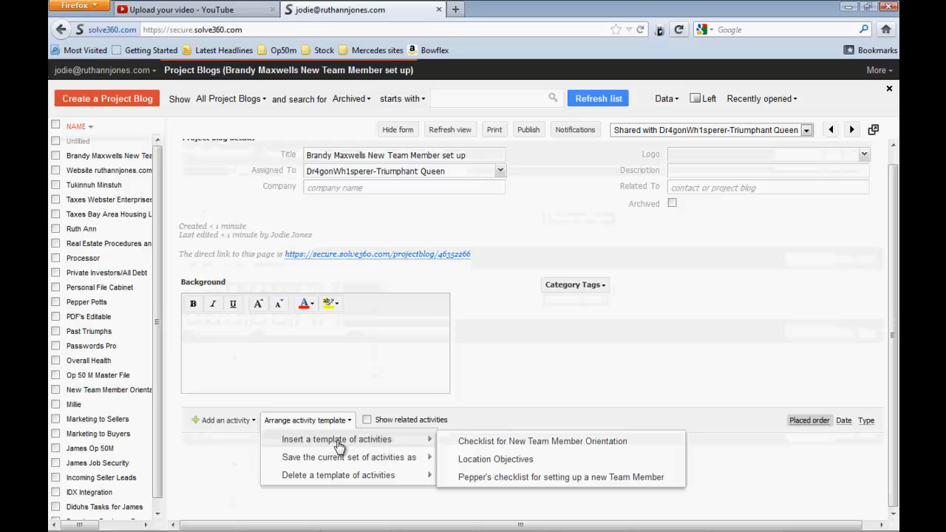
left_click(462, 478)
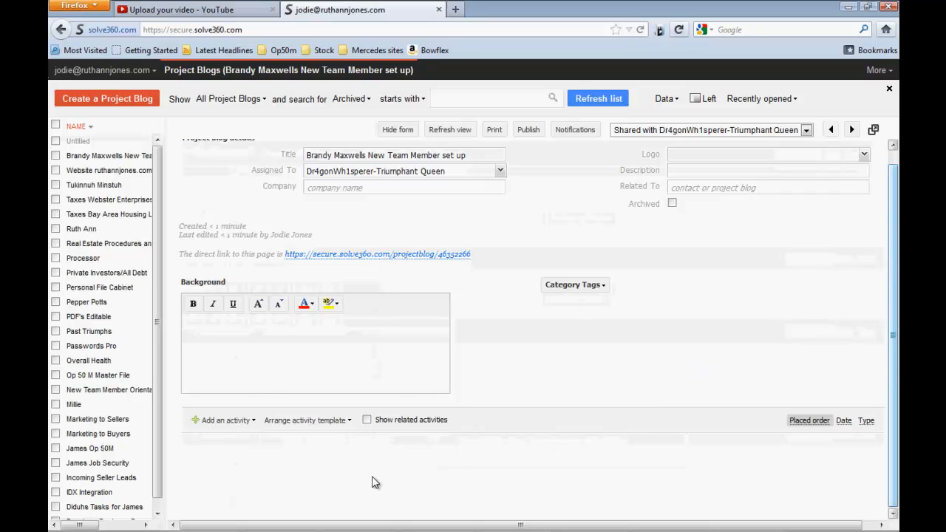
Look over the email setup tasks in the checklist, switch to Google Apps in Chrome and sign in to manage Ruthannjones.com
scroll(517, 454, "down", 5)
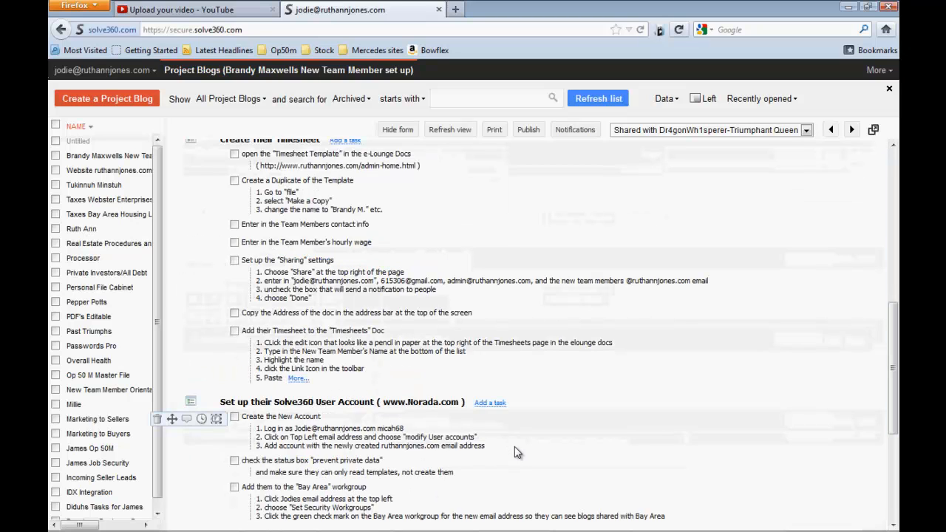
scroll(516, 454, "down", 1)
scroll(516, 454, "up", 2)
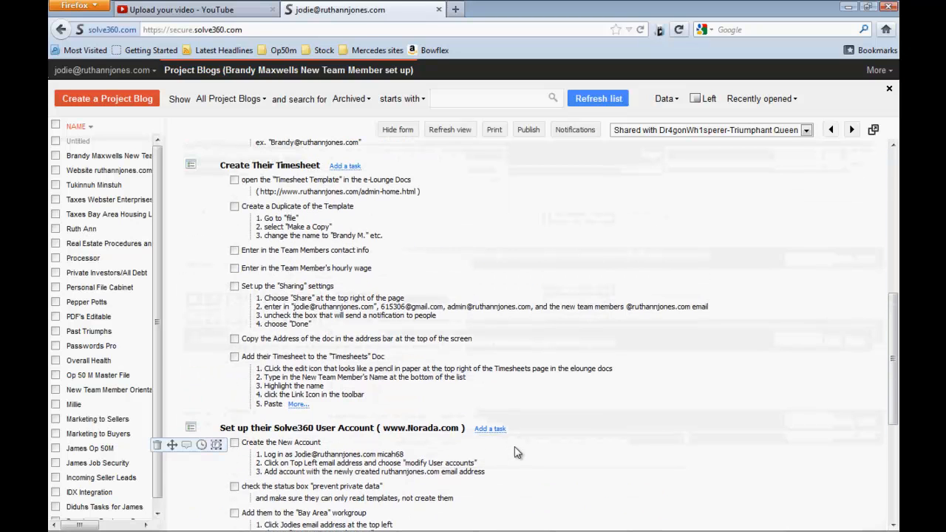
scroll(516, 453, "up", 4)
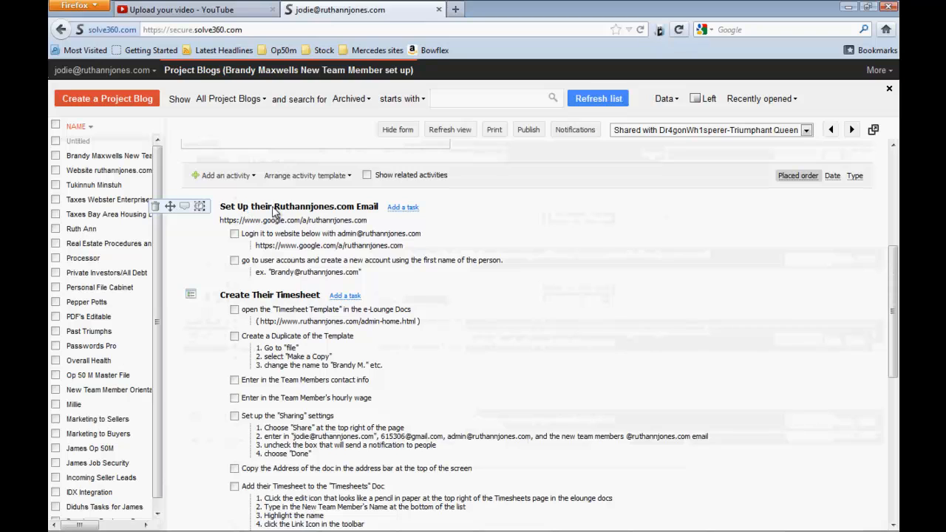
left_click_drag(301, 217, 275, 215)
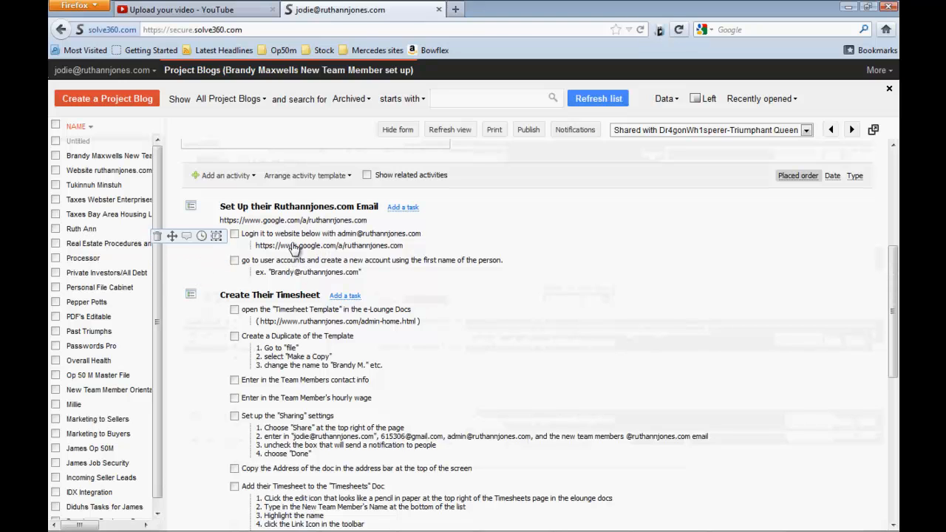
left_click(266, 177)
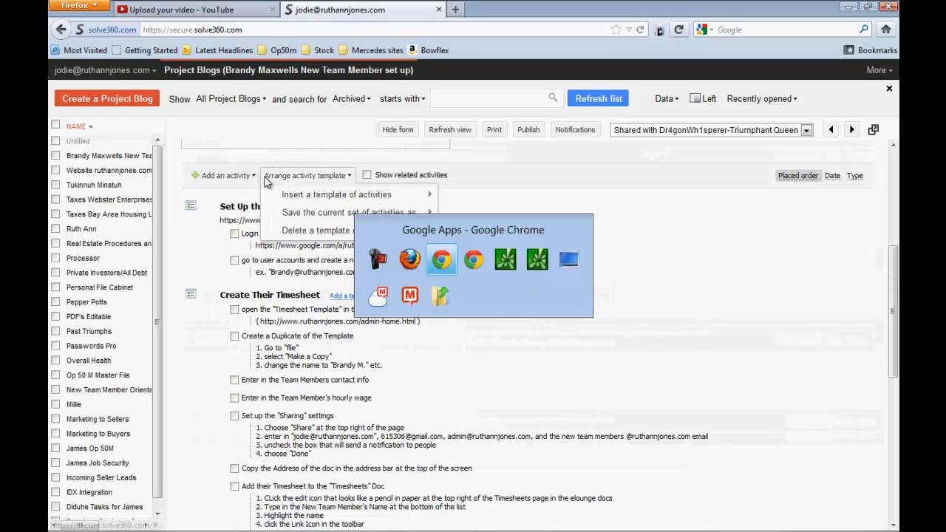
key("alt+Tab")
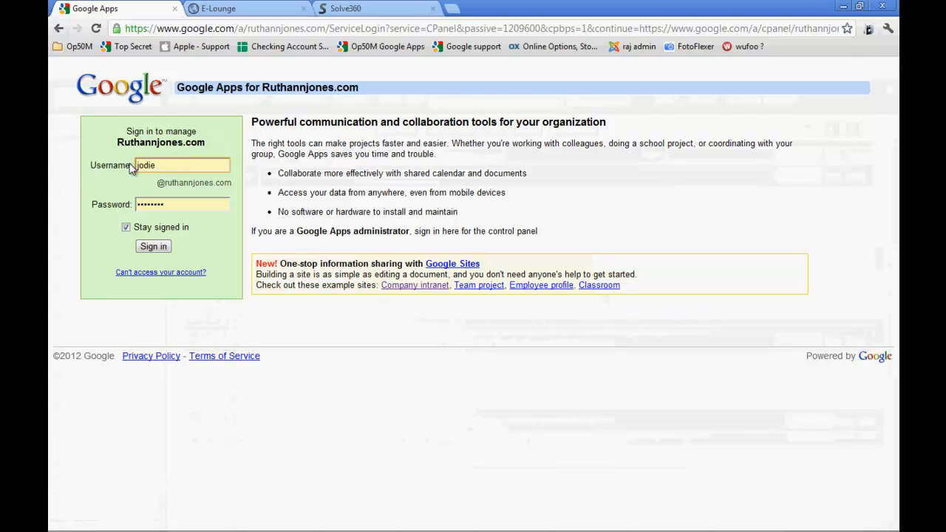
left_click(153, 247)
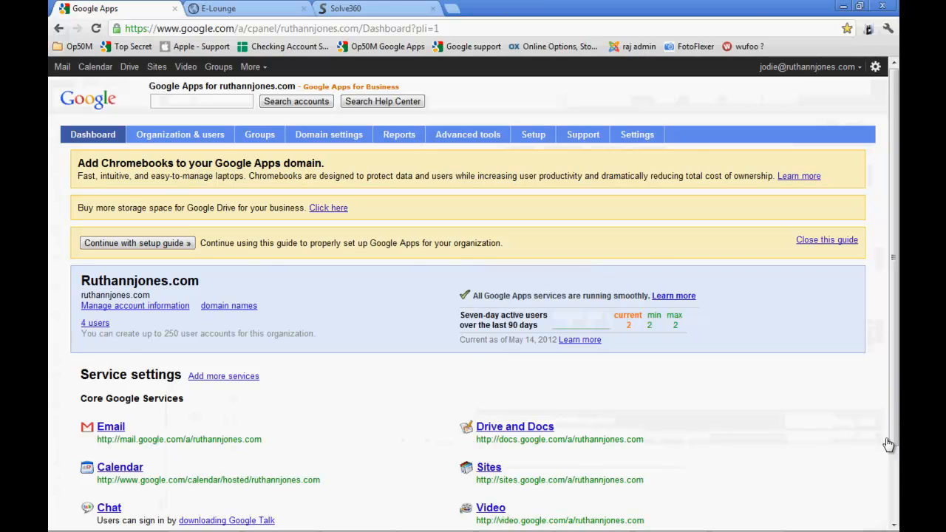
Open the domain's list of users and start creating a new user
scroll(885, 443, "down", 2)
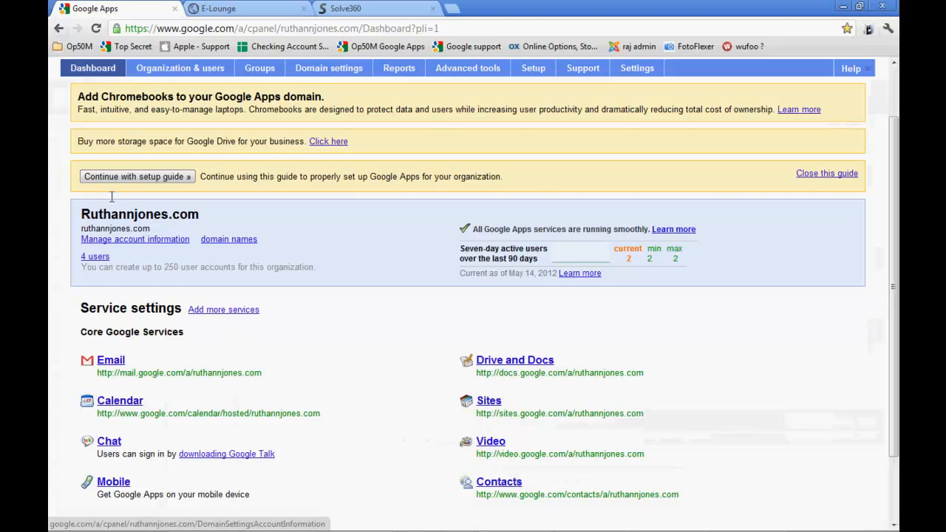
left_click(95, 257)
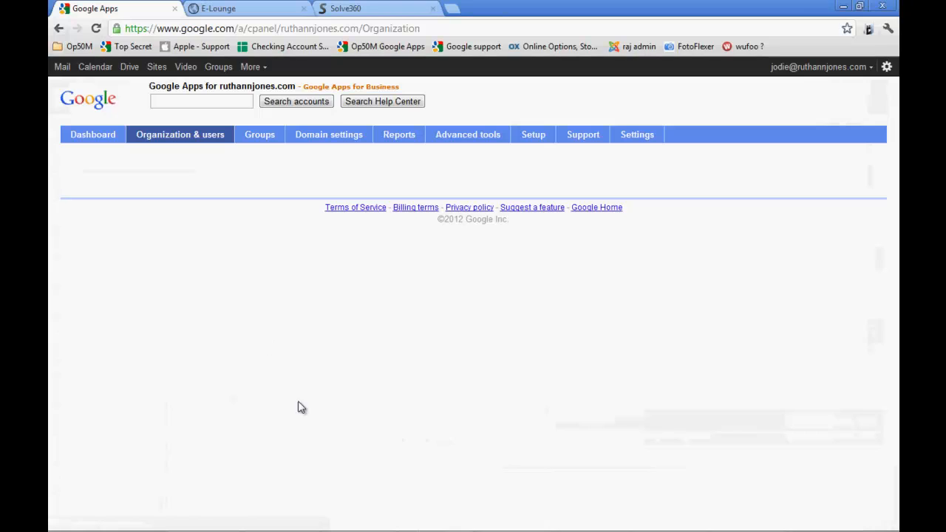
mouse_move(353, 521)
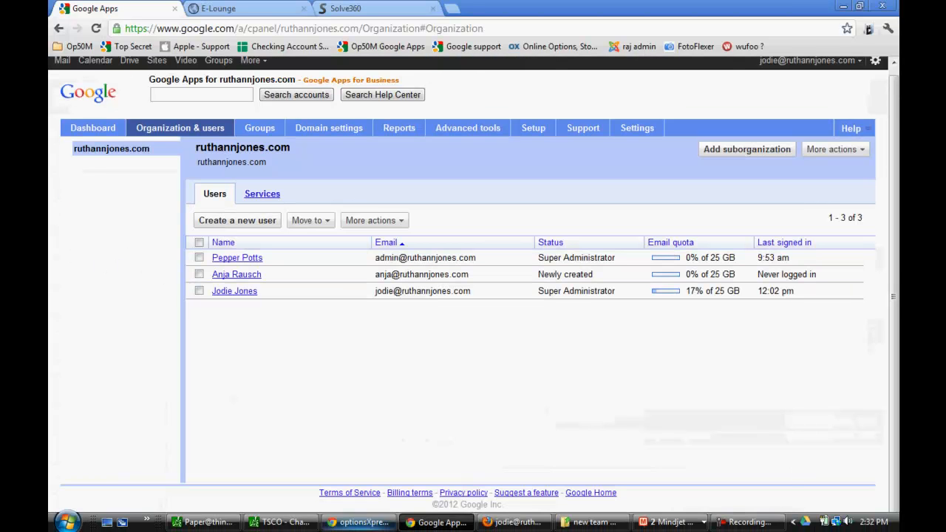
left_click(238, 220)
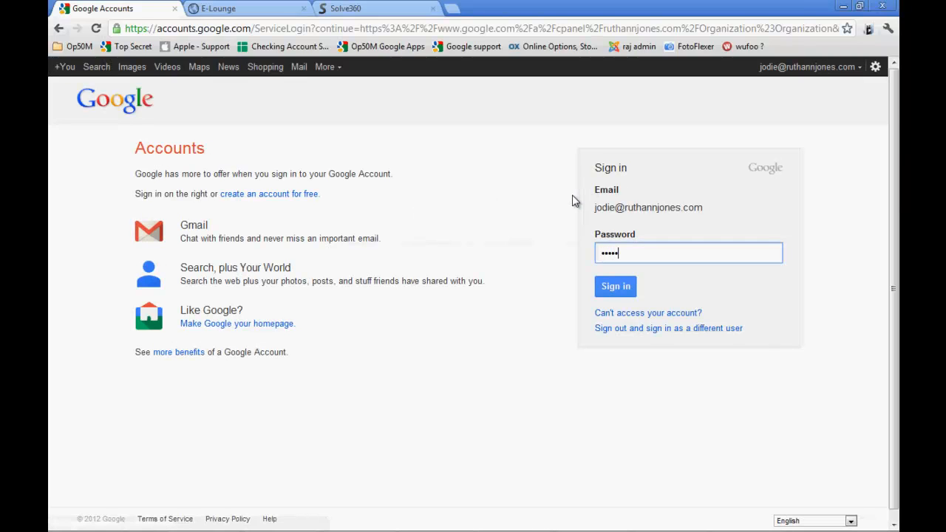
Try to sign in to the Google account again by entering the account password
type("•••")
key("Return")
left_click(616, 294)
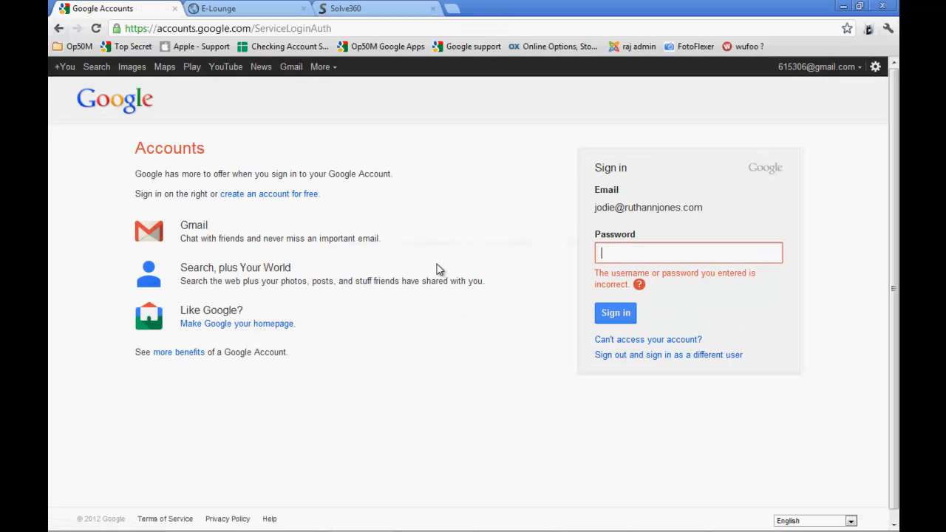
type("•••••")
key("Return")
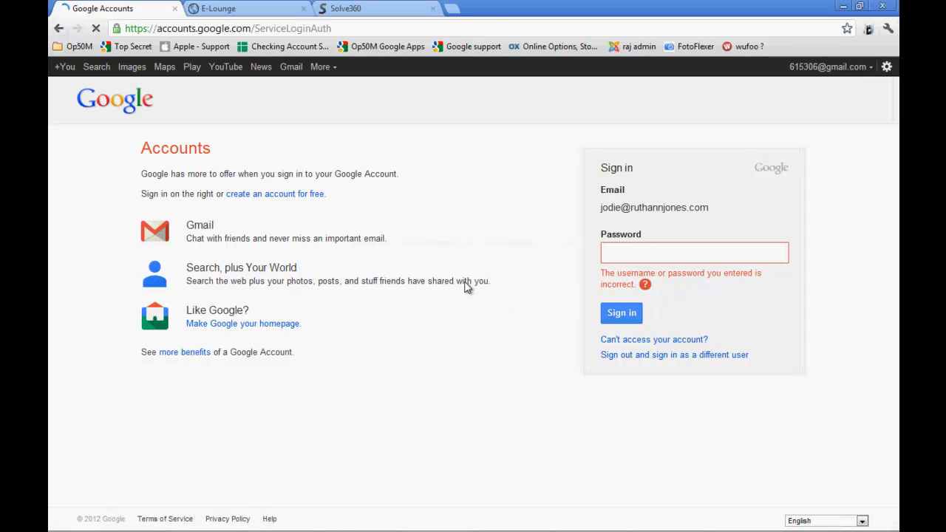
left_click(772, 525)
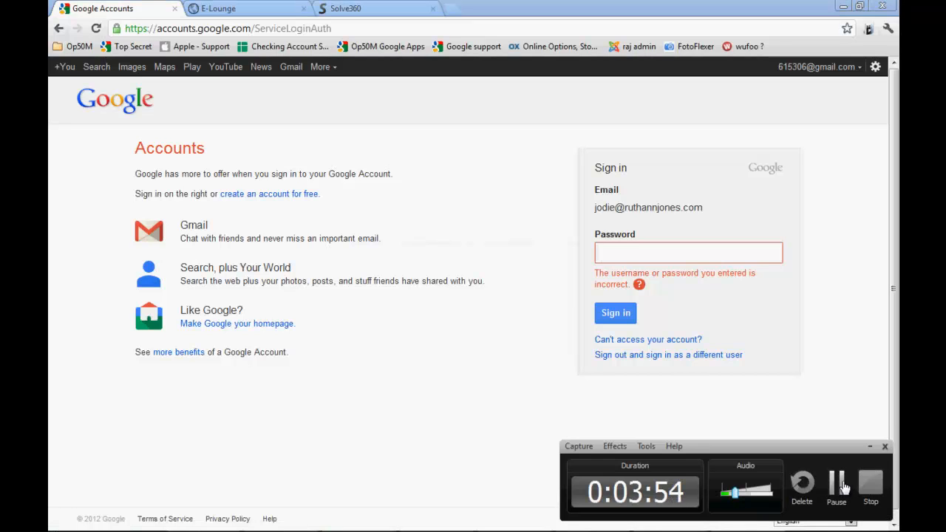
left_click(844, 483)
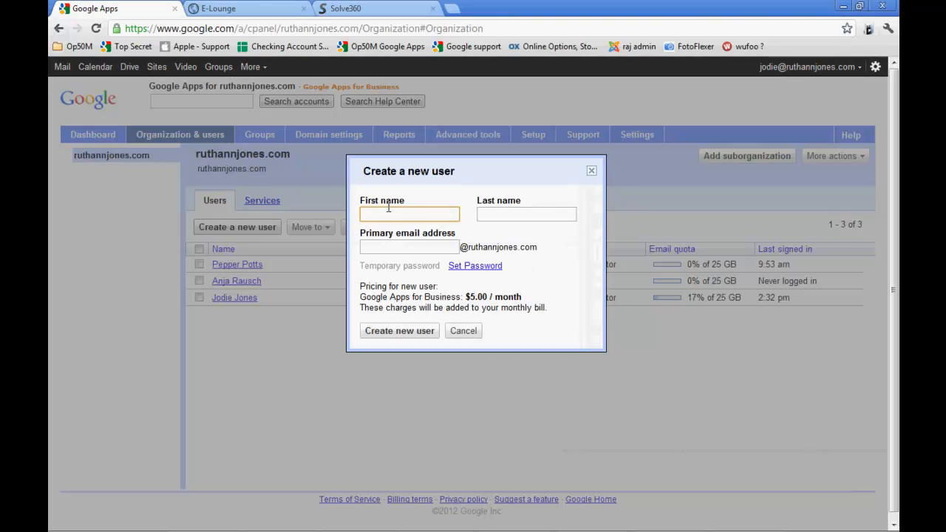
Enter the new user's first name, last name and first-name-based primary email address at ruthannjones.com
key("Tab")
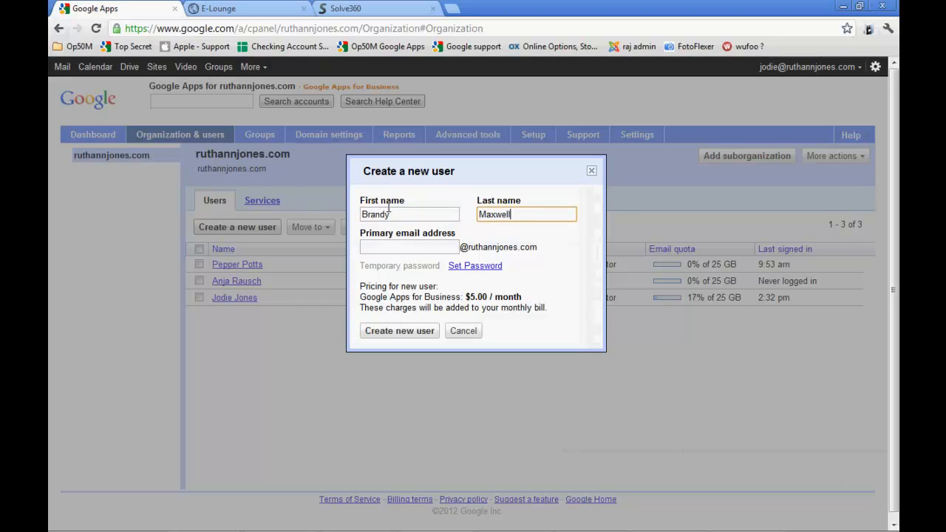
left_click(393, 247)
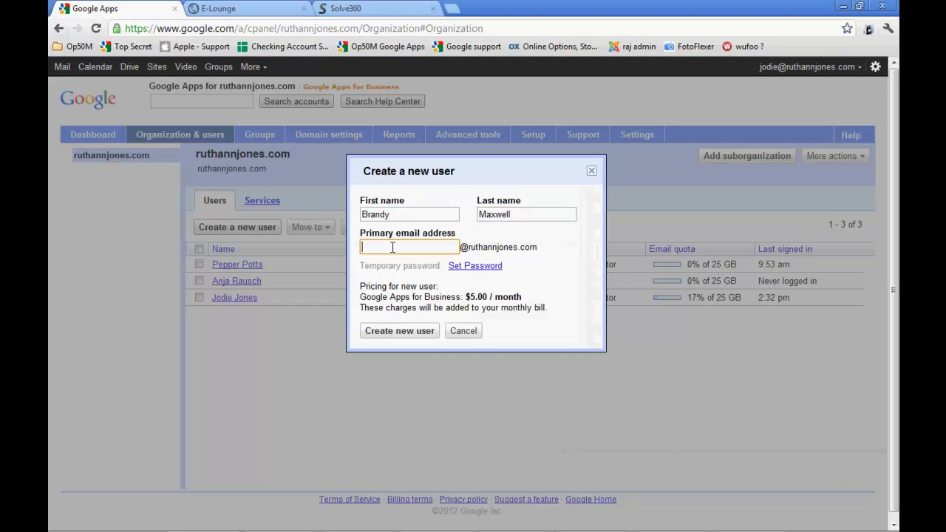
type("Brandy")
Create the new user with a temporary password, viewing that password before closing the getting started instructions
left_click(470, 268)
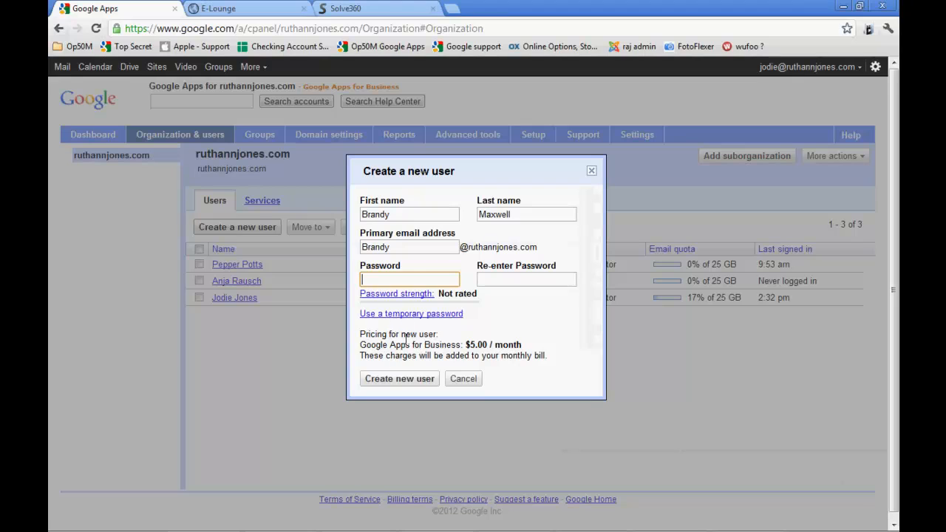
left_click(428, 314)
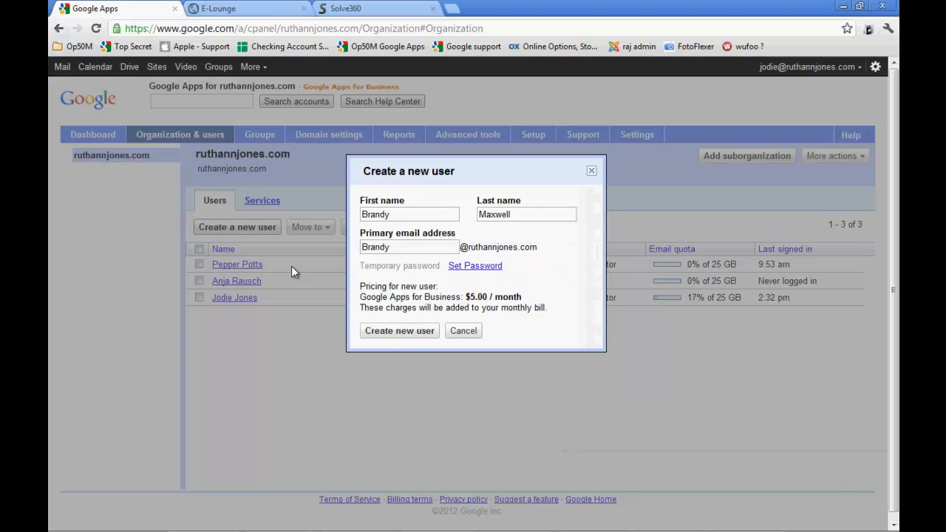
left_click(413, 336)
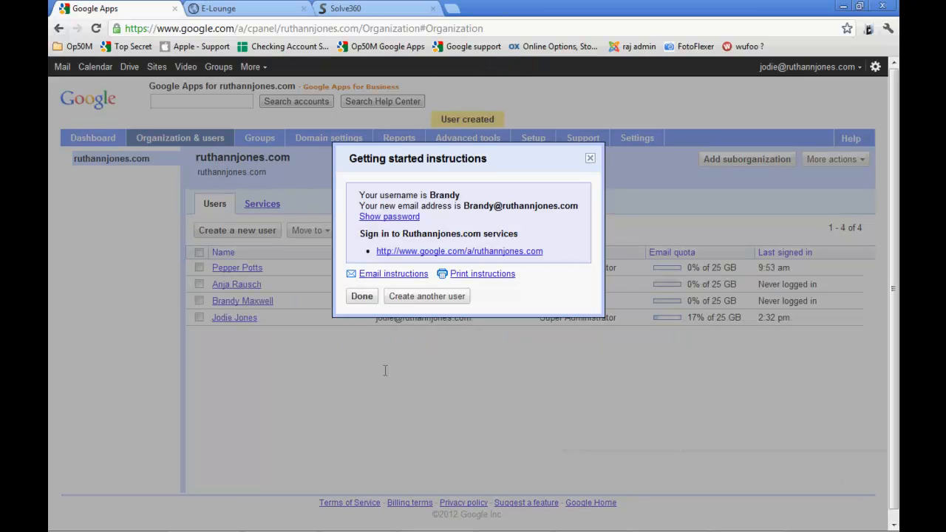
left_click(406, 218)
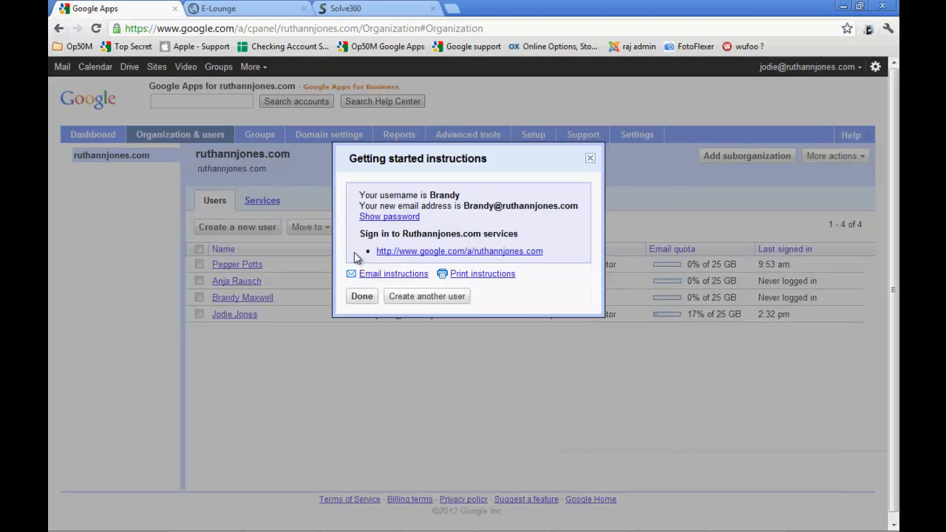
left_click(361, 296)
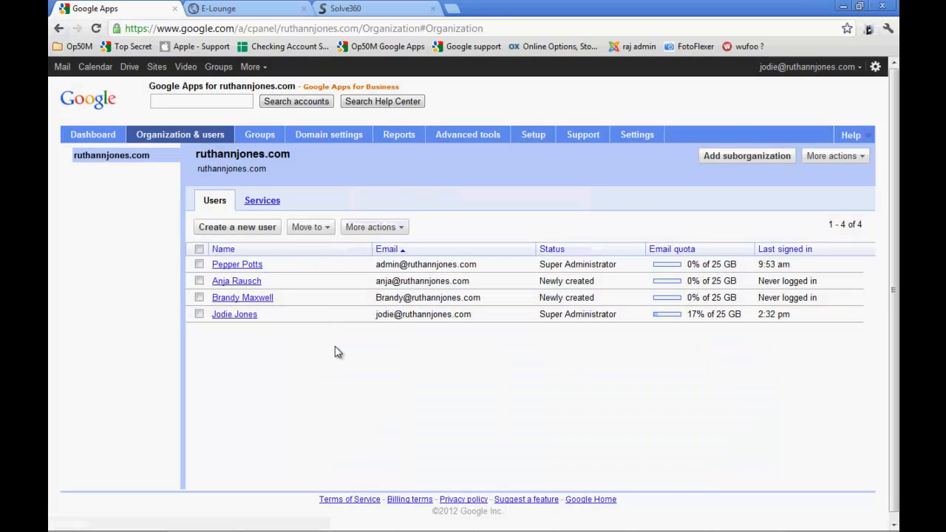
Check the "Create Their Timesheet" tasks in the Solve360 checklist in Firefox and return to Chrome
key("alt+Tab")
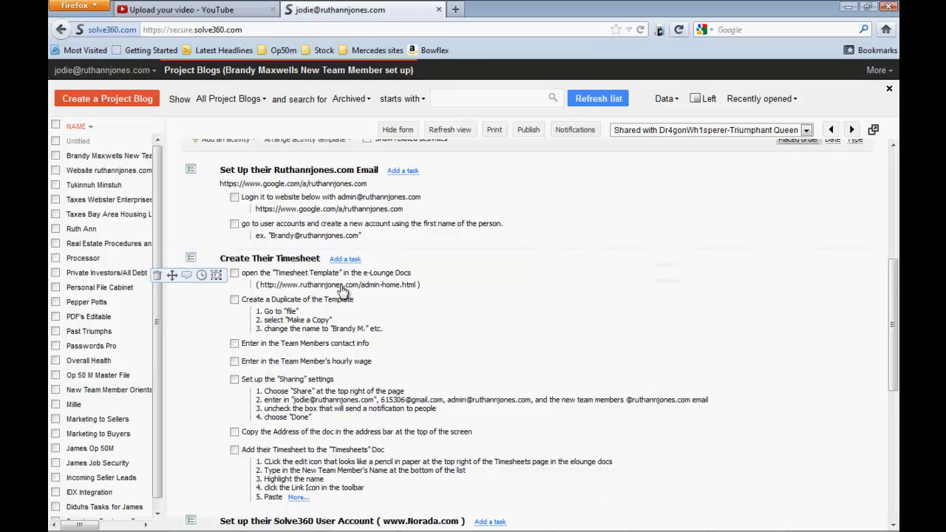
key("alt+Tab")
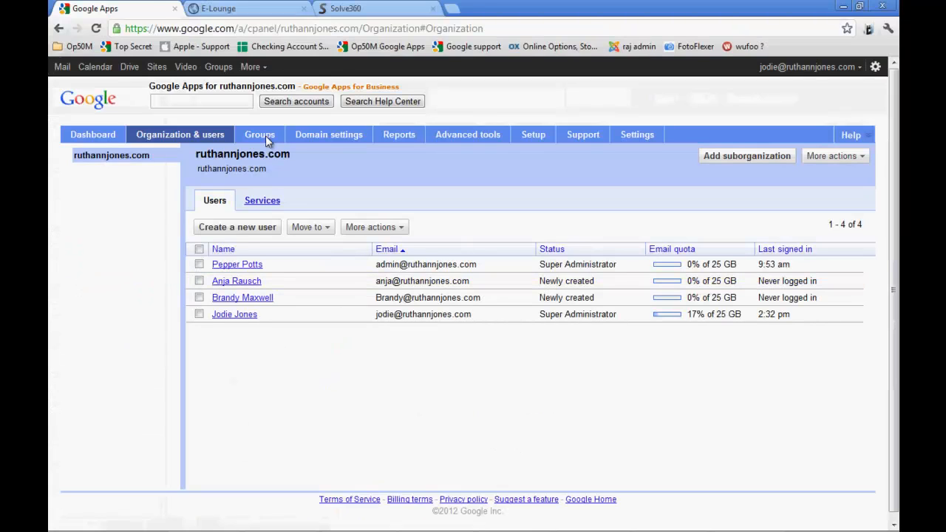
Open the Timesheet Template from the Docs timesheets page of the Team Members e-lounge
left_click(243, 8)
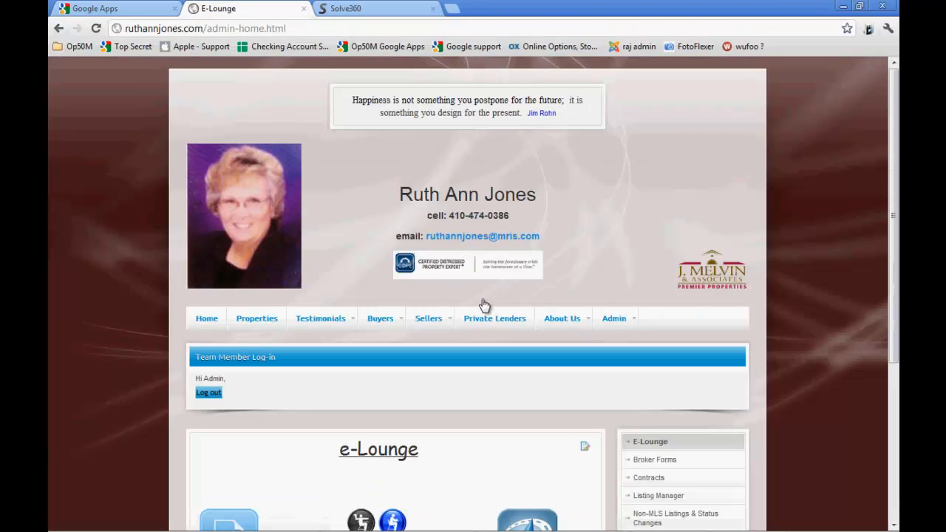
mouse_move(611, 319)
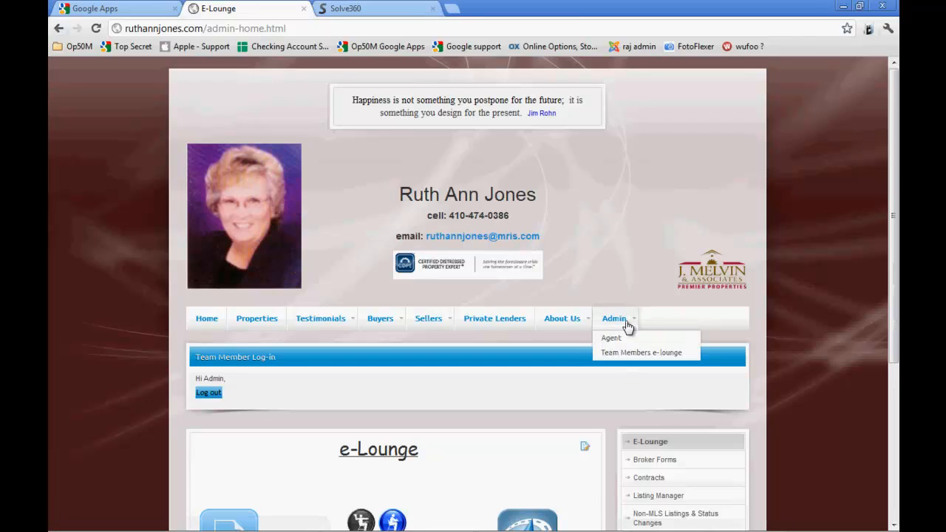
left_click(630, 353)
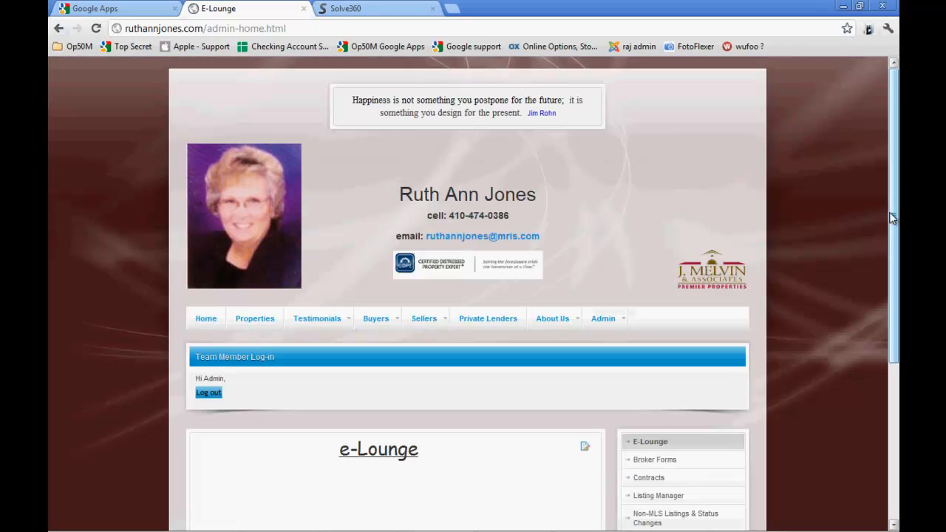
left_click_drag(894, 294, 890, 387)
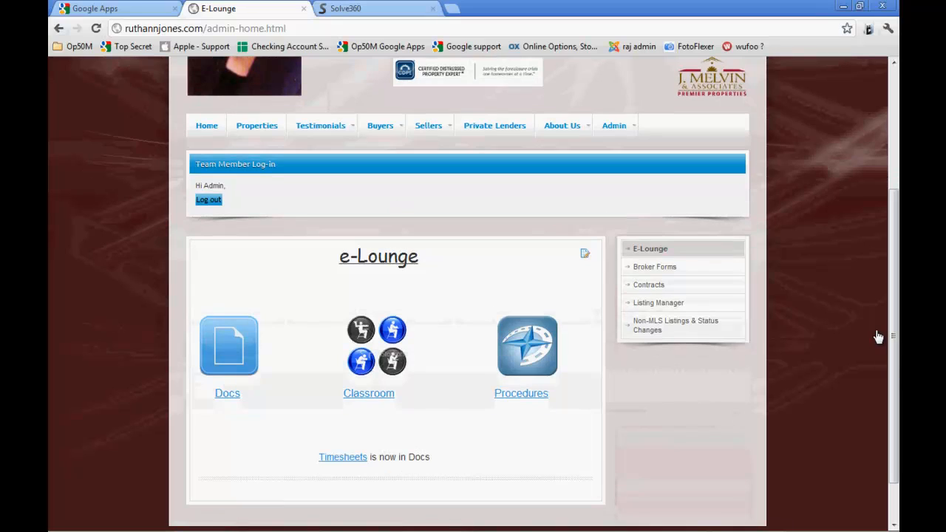
left_click(235, 356)
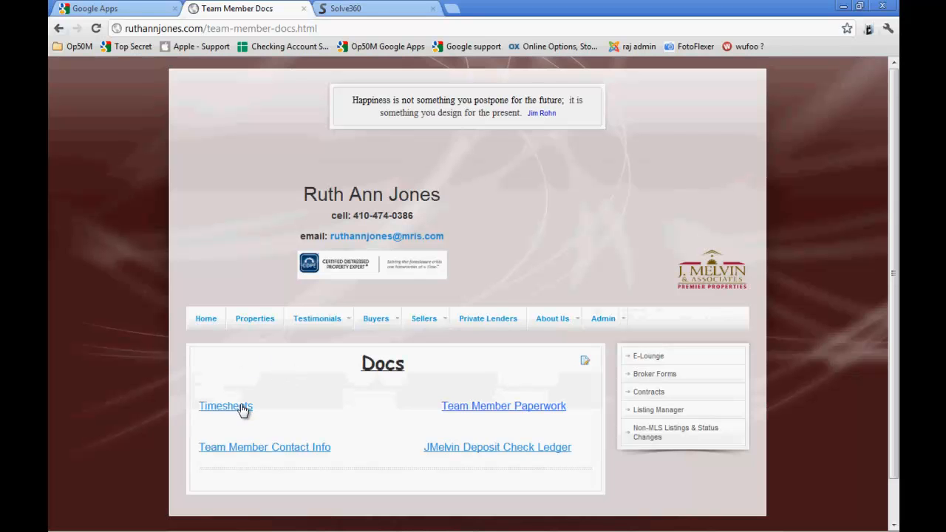
left_click(240, 407)
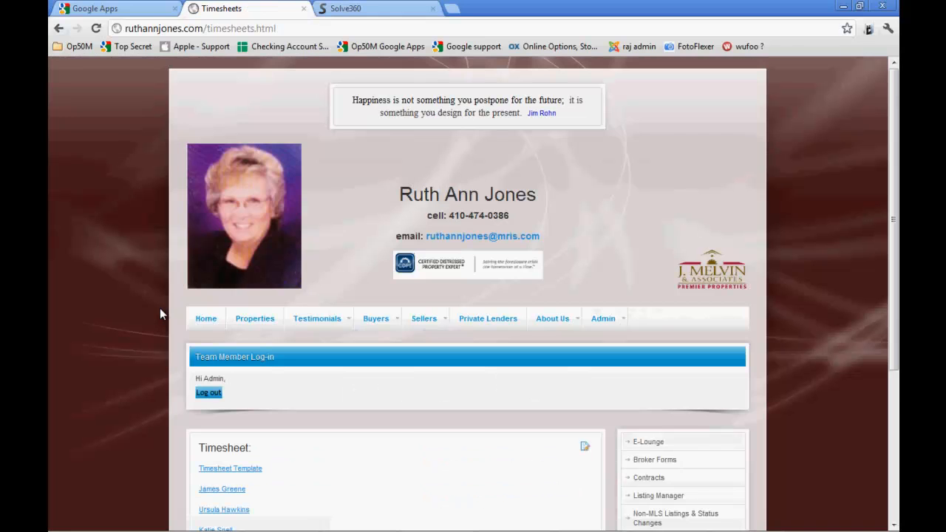
scroll(179, 336, "down", 1)
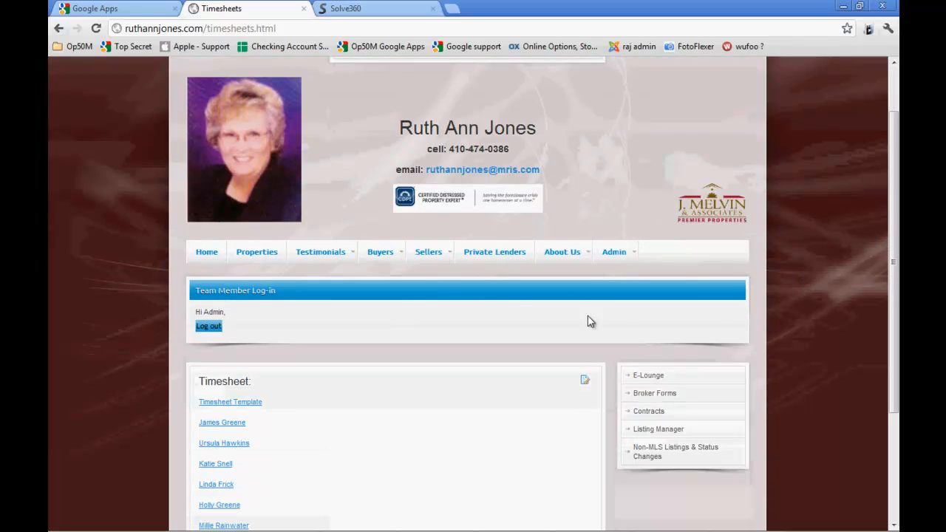
left_click(249, 403)
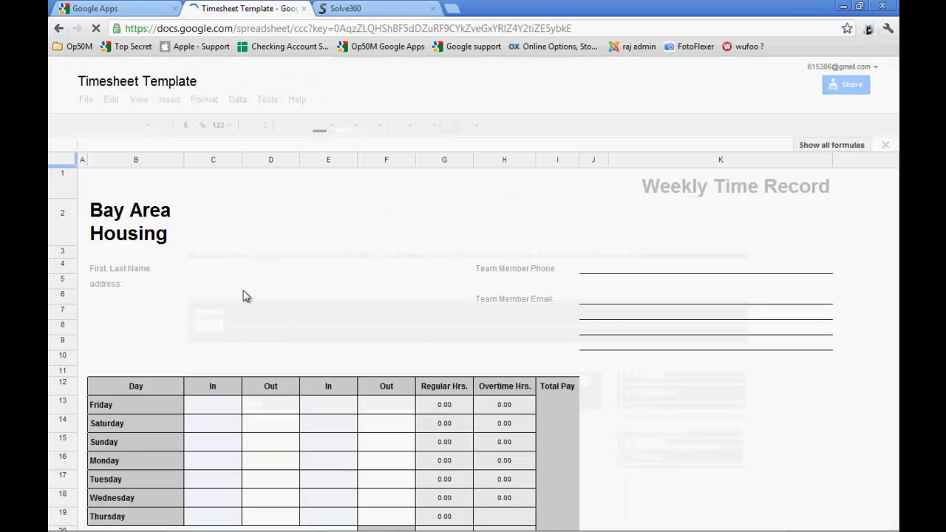
Make a copy of the Timesheet Template named with the new team member's first name and an initial
key("alt+Tab")
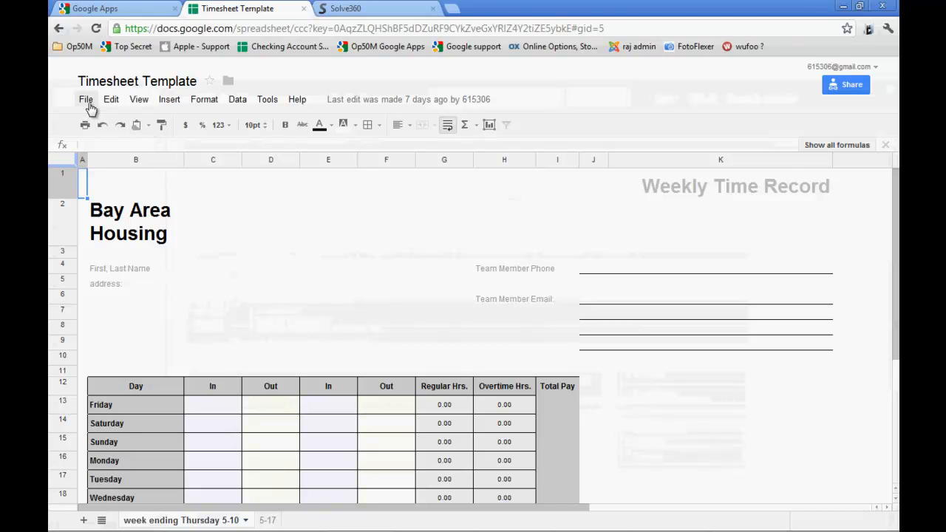
left_click(87, 101)
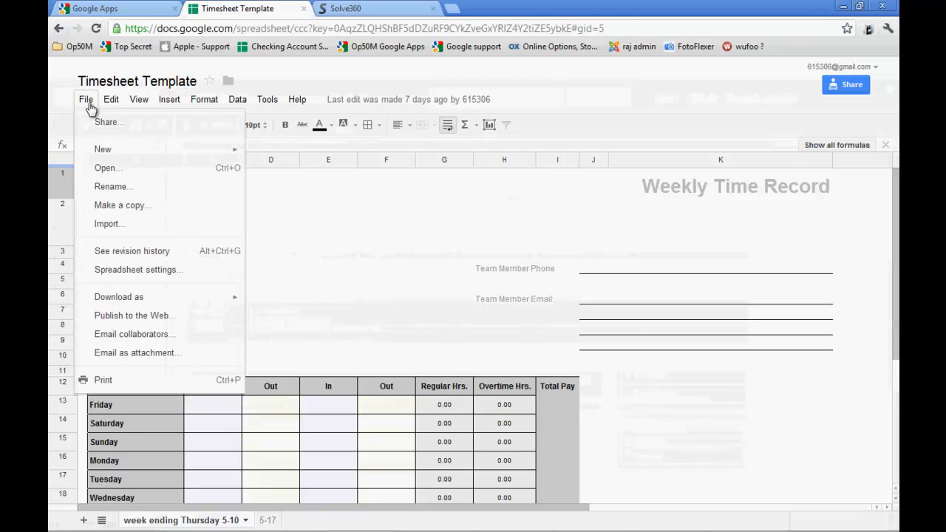
left_click(122, 207)
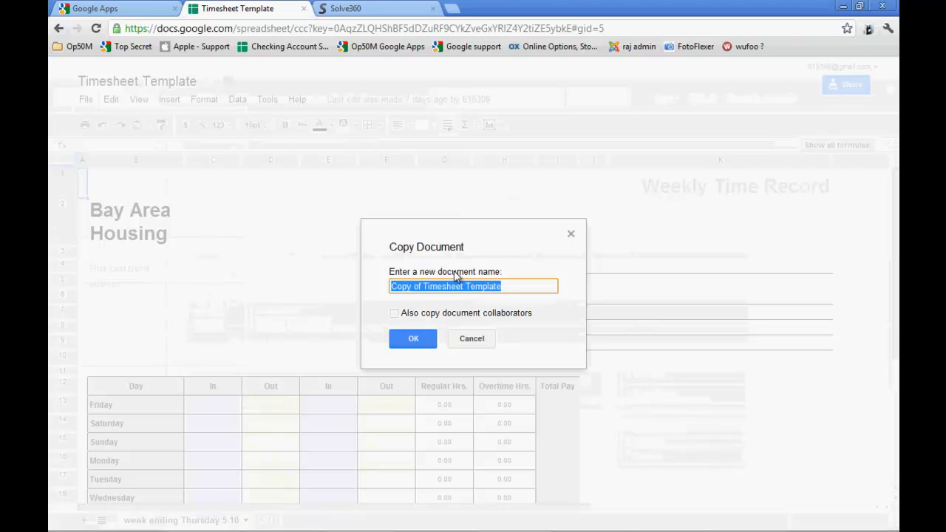
type("Brand")
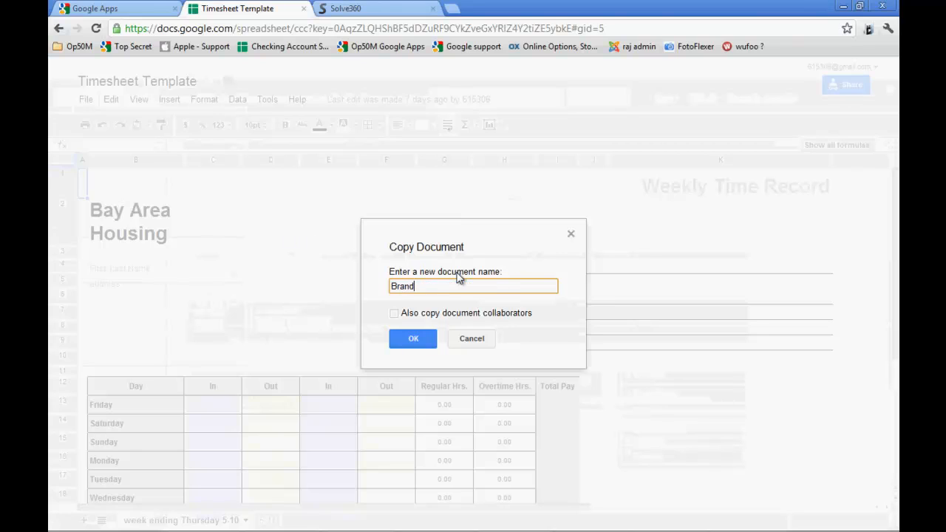
type("y C.")
left_click(414, 340)
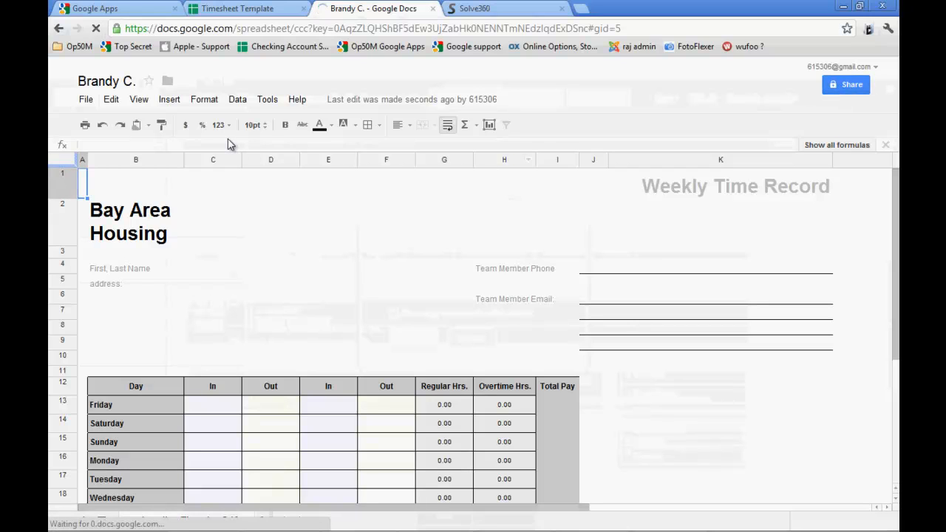
Open the timesheet copy's sharing settings and check the "Sharing" task in the Solve360 checklist in Firefox before returning to Chrome
left_click(840, 85)
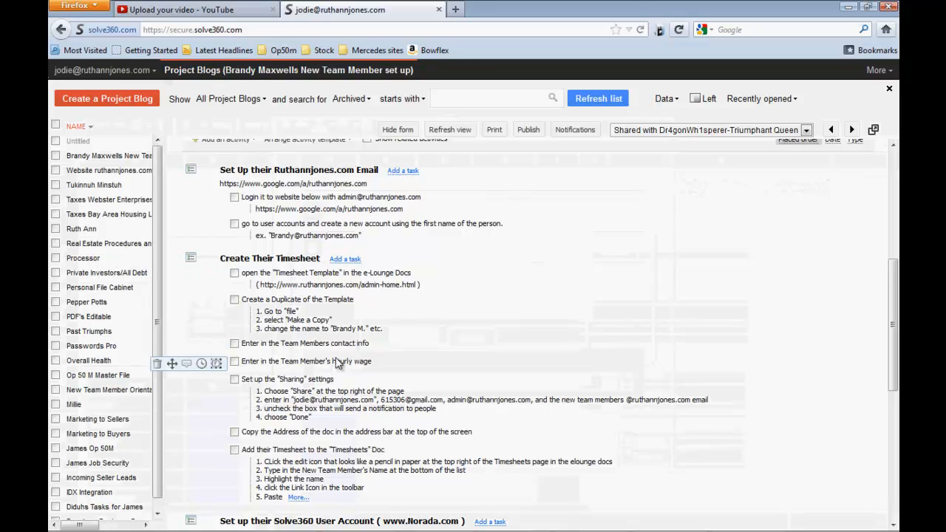
key("alt+Tab")
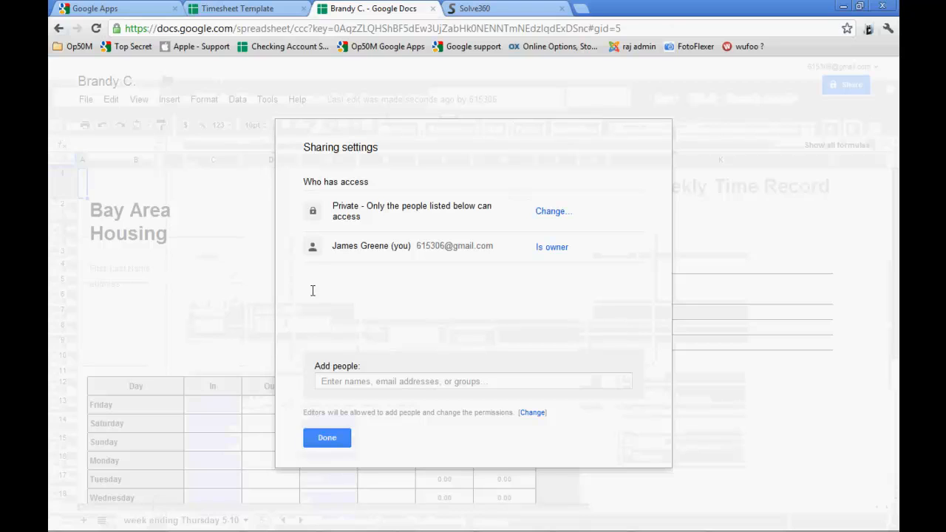
key("alt+Tab")
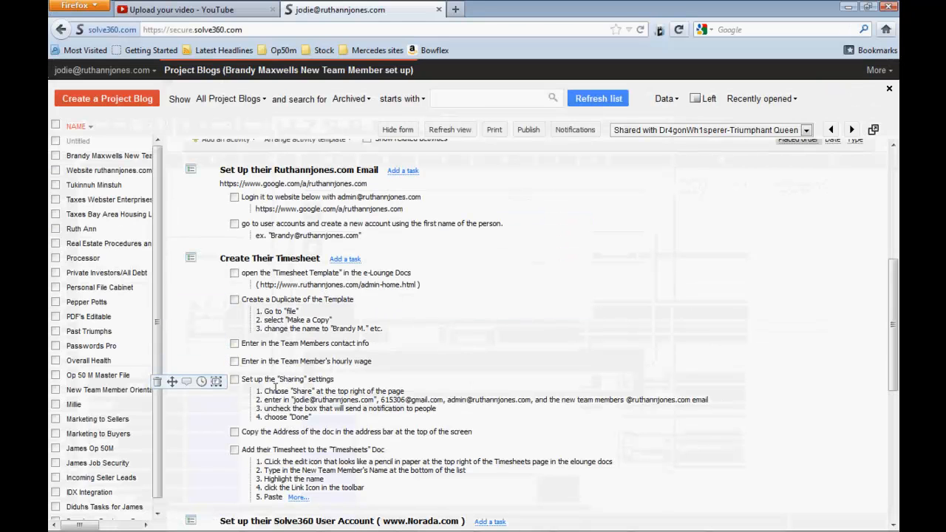
key("alt+Tab")
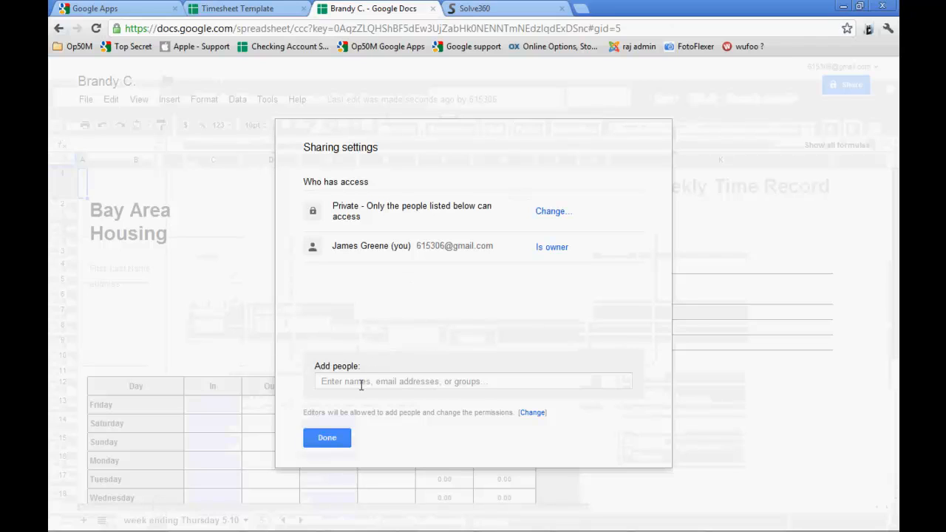
Enter the admin account's and the new team member's ruthannjones.com email addresses as people to share the timesheet with
left_click(362, 382)
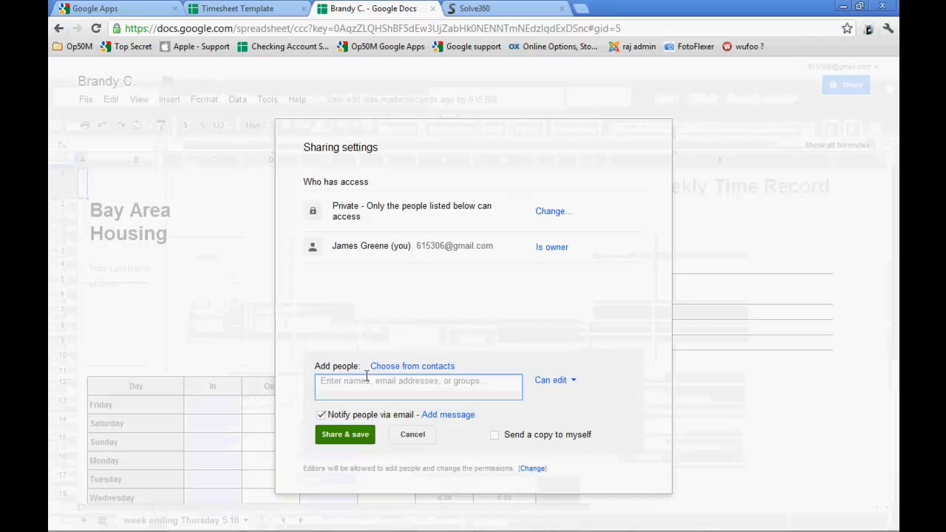
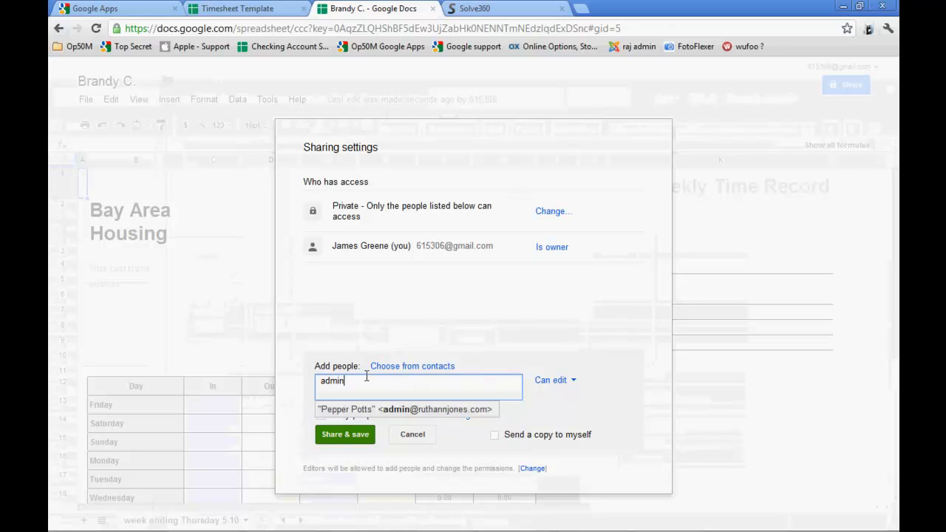
key("Return")
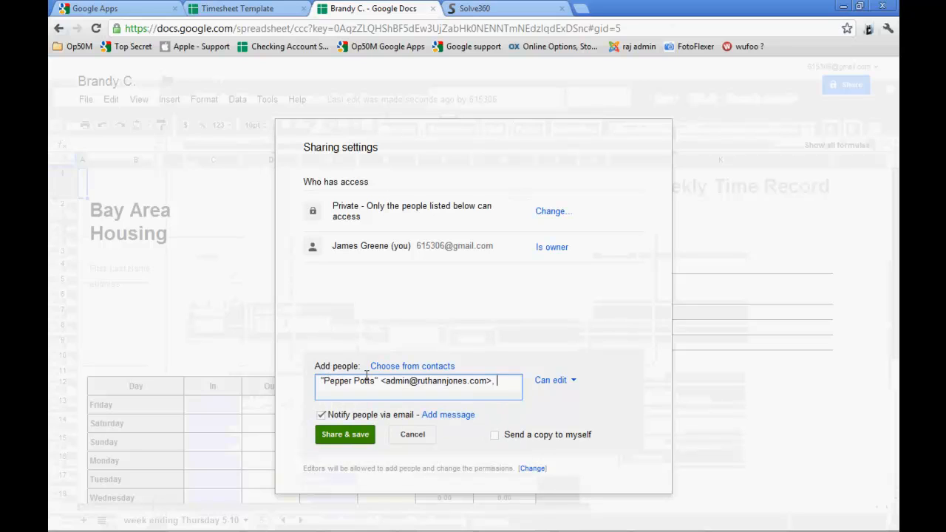
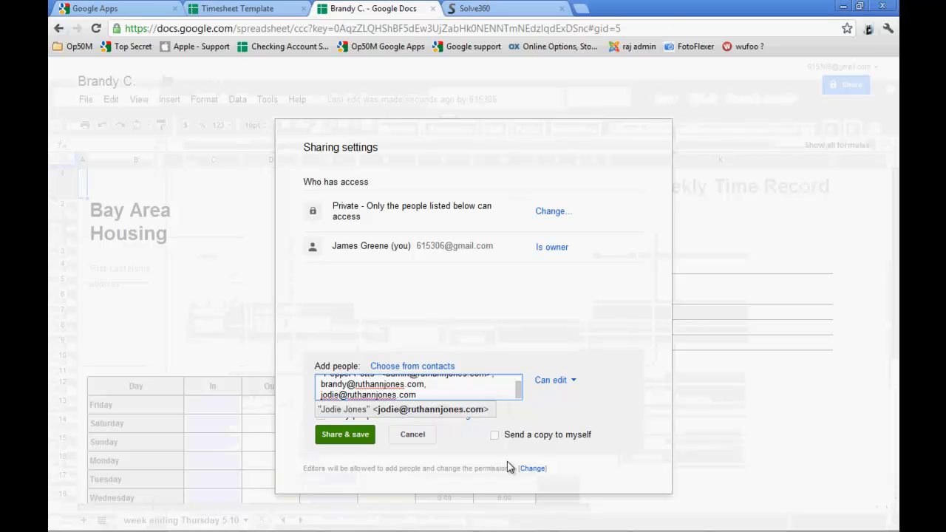
Append the Solve360 account holder's ruthannjones.com email address to the people being added
left_click(446, 450)
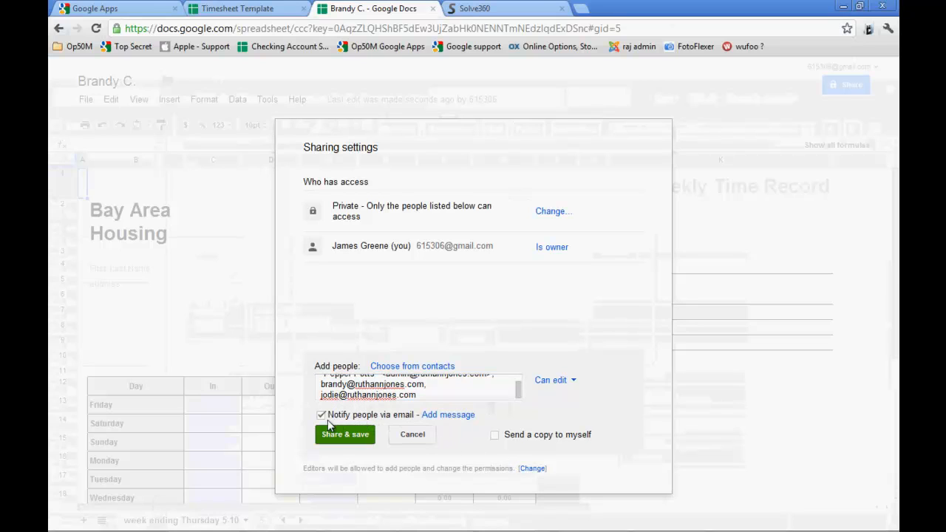
Turn off email notification, share and save the timesheet while skipping invitations, and close the sharing settings
left_click(321, 416)
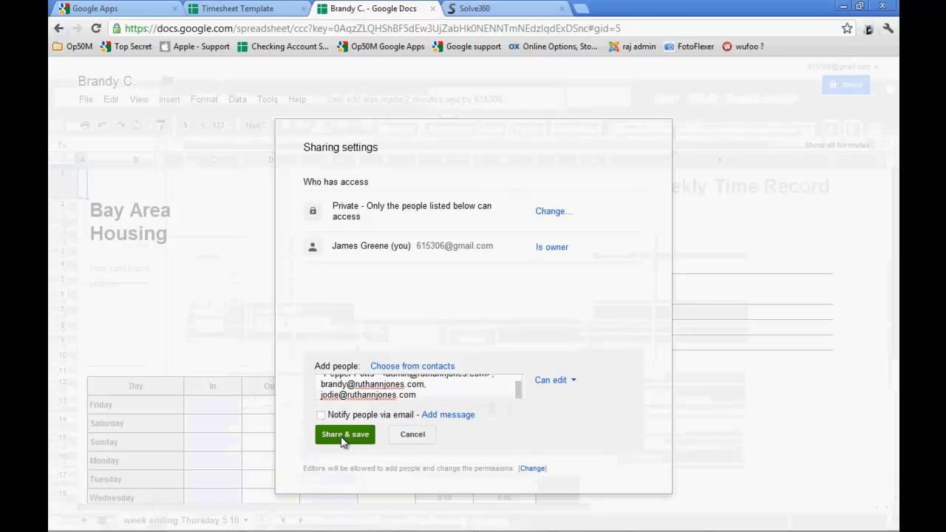
left_click(341, 436)
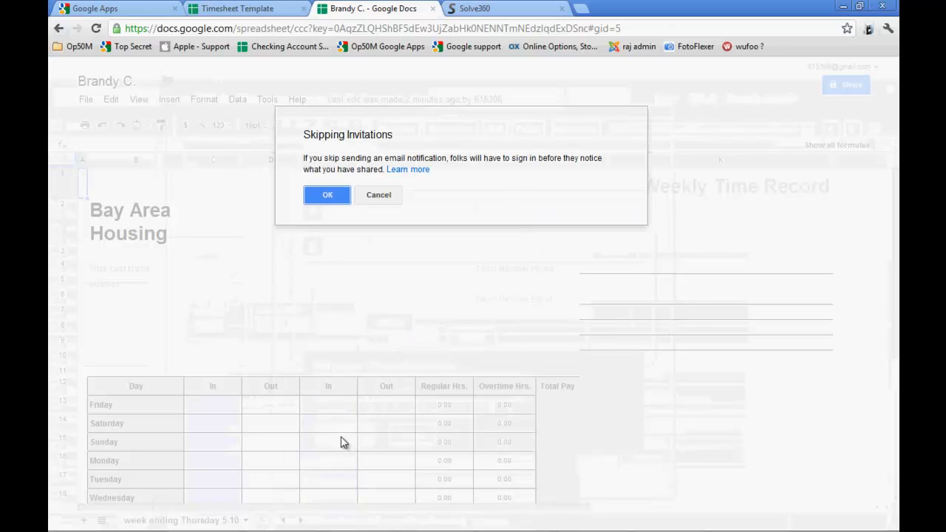
left_click(329, 200)
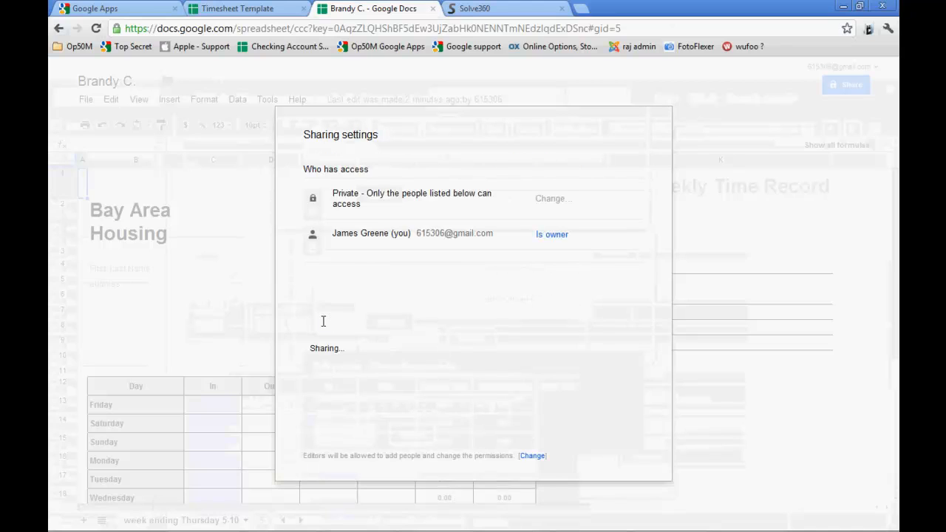
left_click(339, 427)
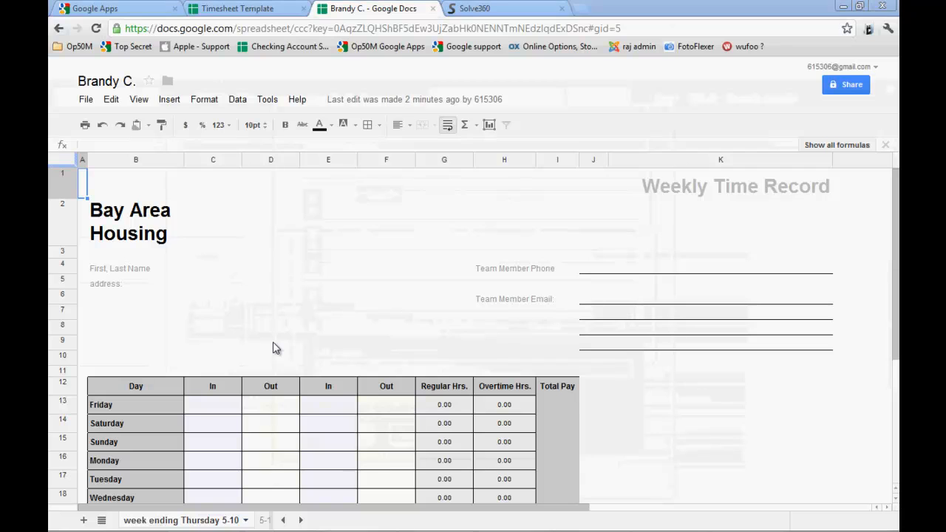
Check the tasks for copying the document address and adding the timesheet link in the Solve360 checklist in Firefox, returning to Chrome
key("alt+Tab")
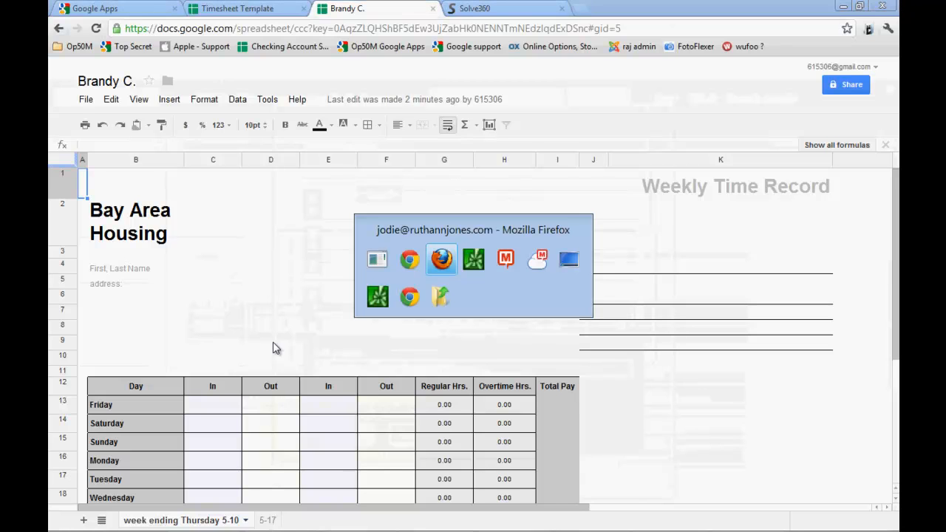
key("alt+Tab")
key("alt+Tab")
key("alt+Tab")
key("alt+Tab")
key("alt+Tab")
key("alt+Tab")
key("alt+Tab")
key("alt+Tab")
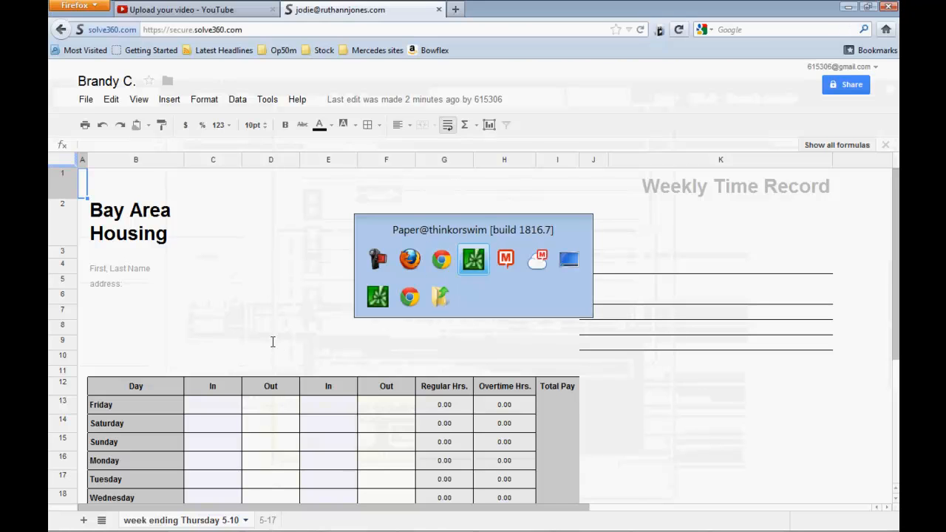
key("alt+Tab")
key("alt+Tab")
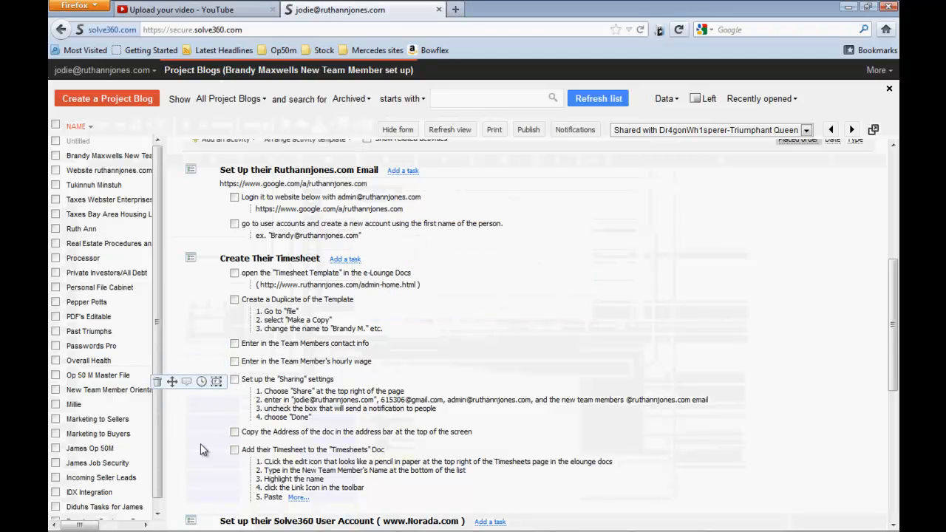
scroll(188, 449, "down", 1)
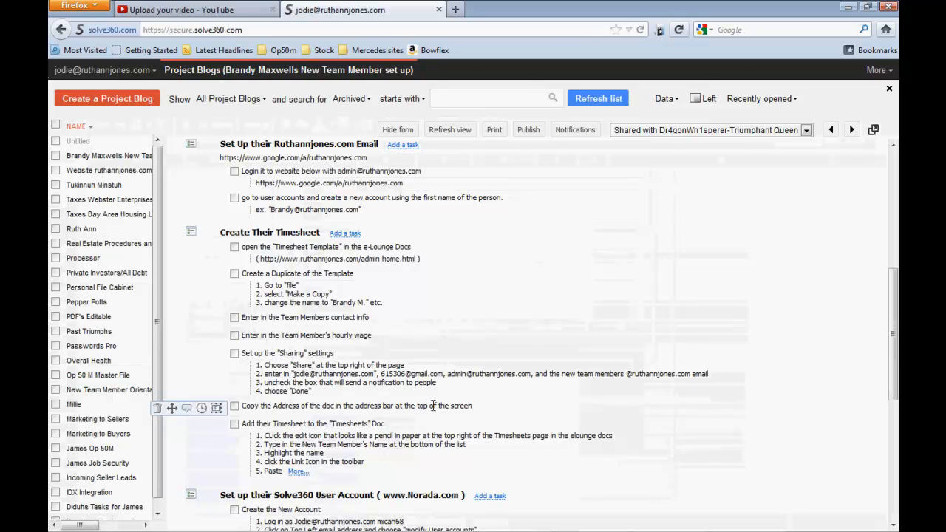
key("alt+Tab")
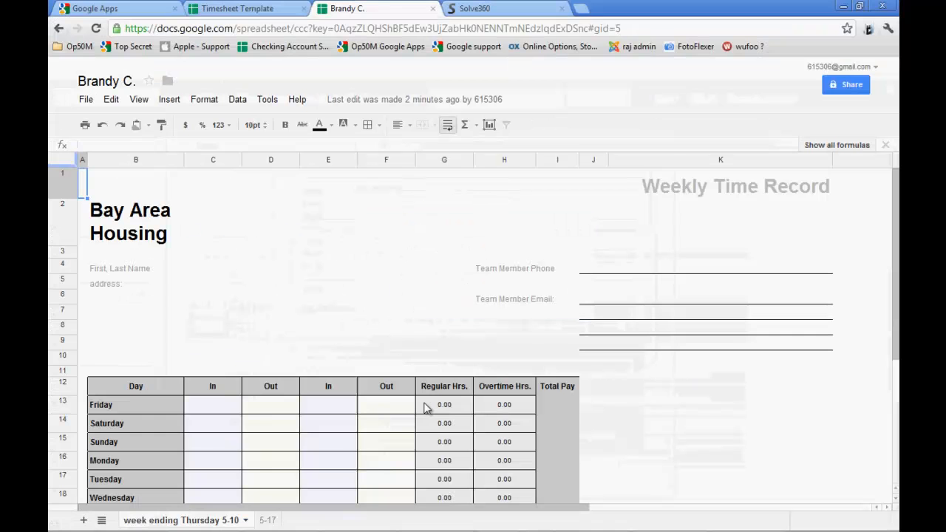
Copy the web address of the new team member's timesheet and check the add-timesheet task in the Firefox checklist, returning to Chrome
left_click(288, 29)
triple_click(288, 33)
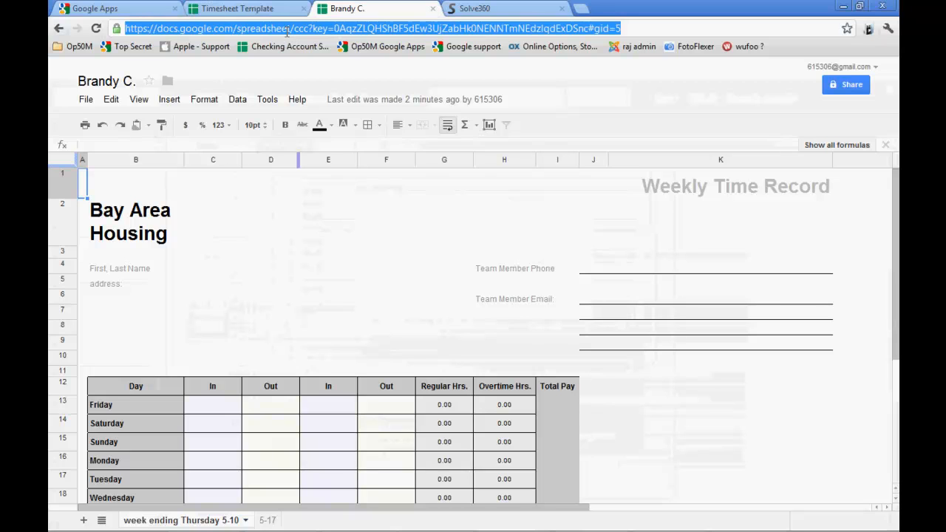
key("alt+Tab")
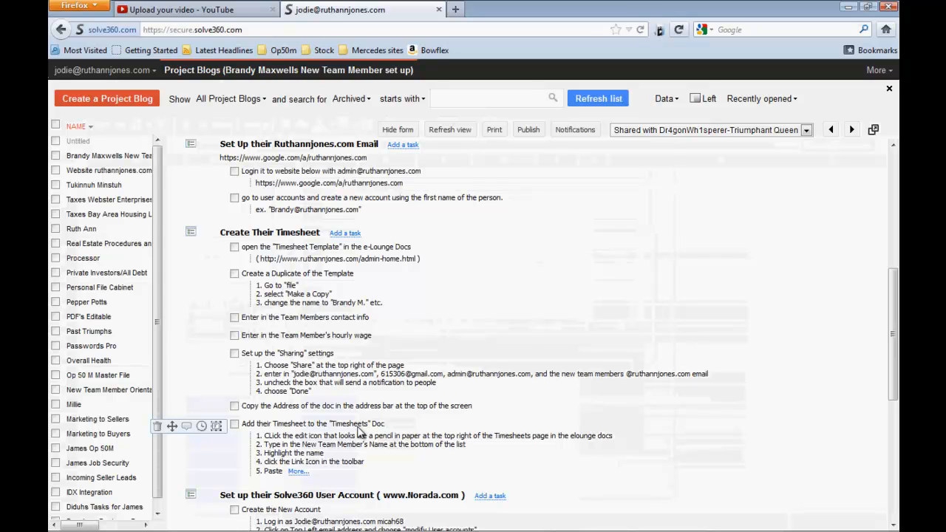
key("alt+Tab")
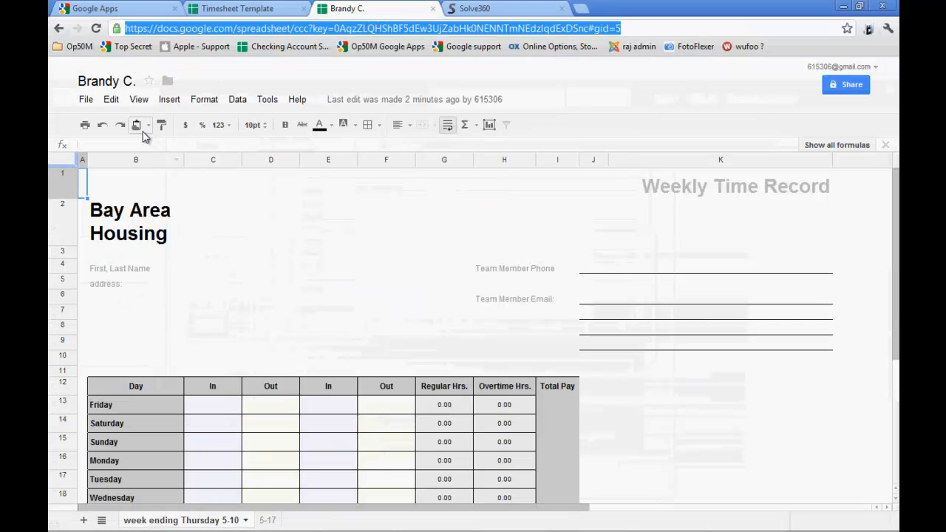
Close the new team member's timesheet and go back from the Timesheet Template to the website's Timesheets page
right_click(59, 28)
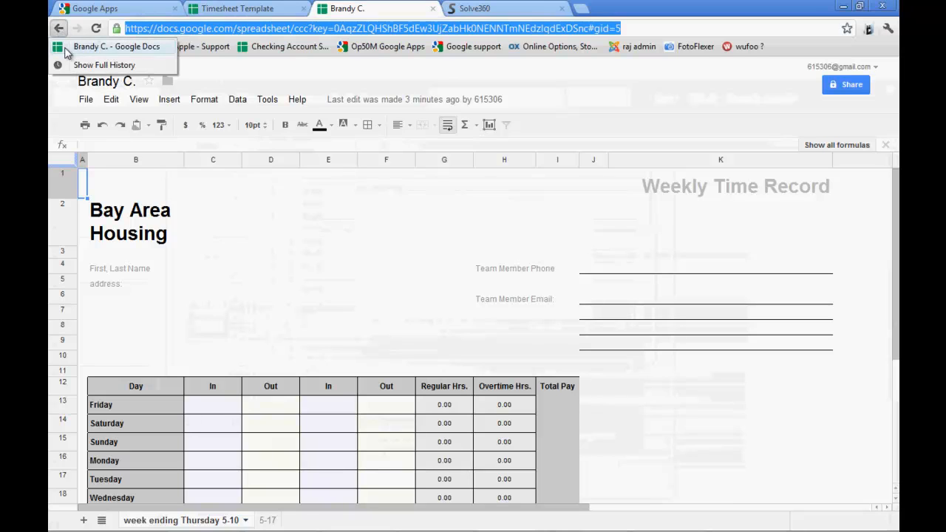
left_click(65, 45)
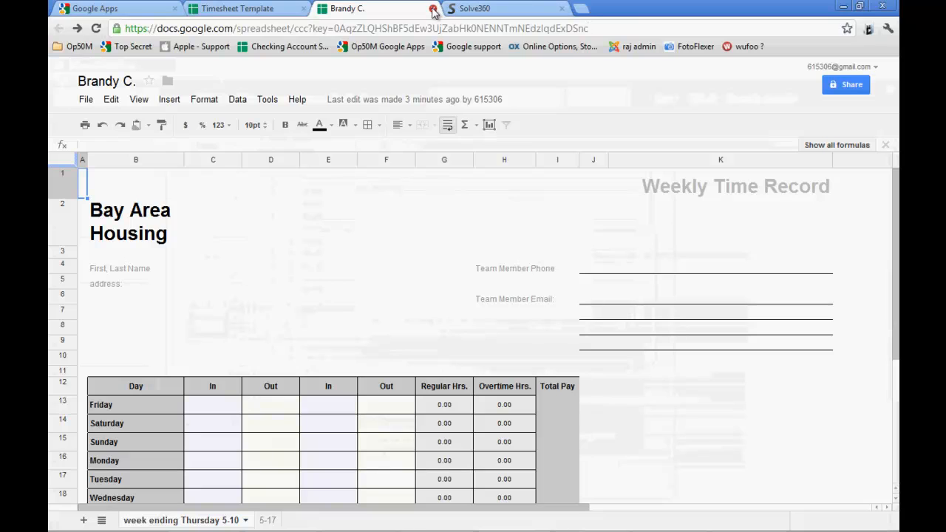
key("ctrl+w")
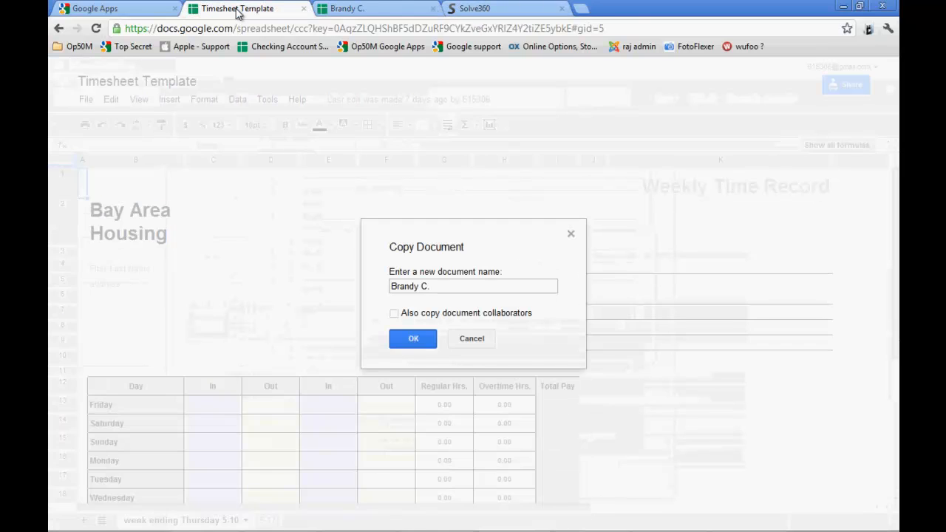
left_click(59, 29)
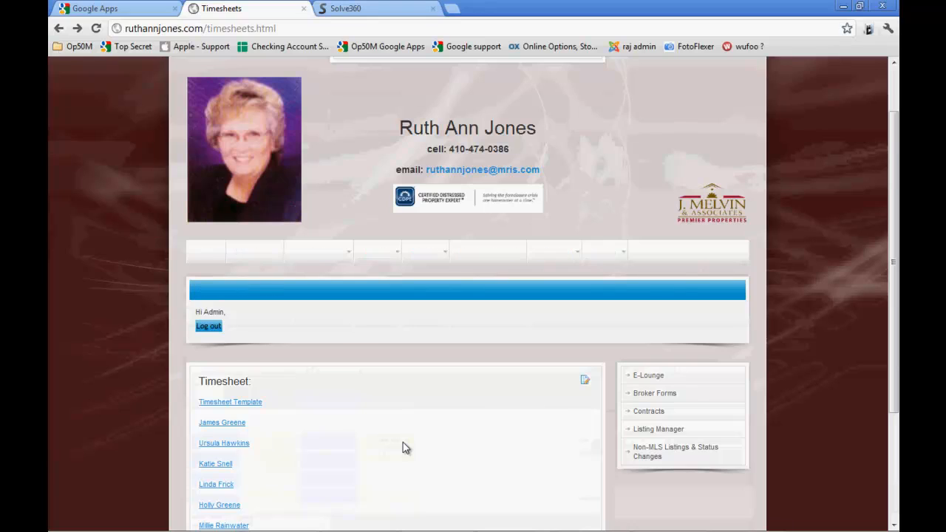
Open the Timesheets article for editing and expand its text editor to full screen
scroll(406, 449, "down", 1)
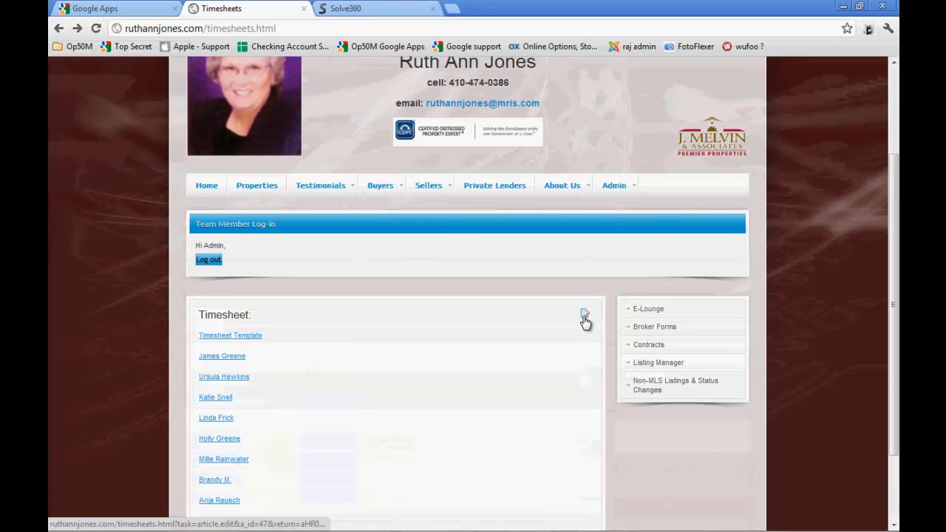
left_click(585, 319)
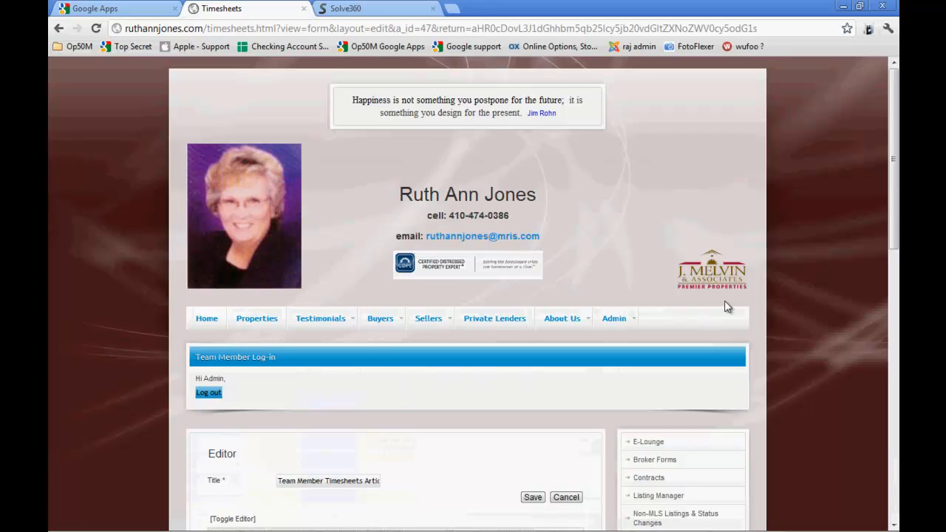
scroll(890, 222, "down", 2)
scroll(890, 235, "down", 2)
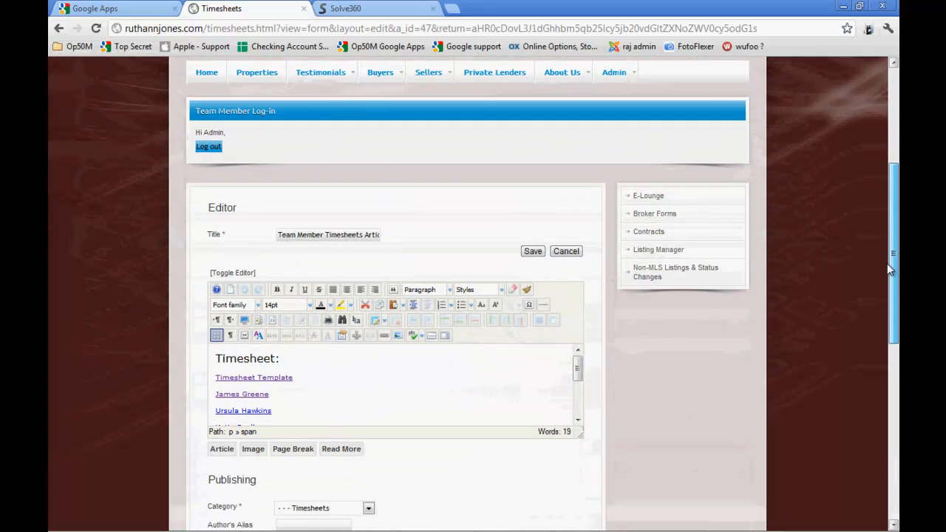
left_click(244, 320)
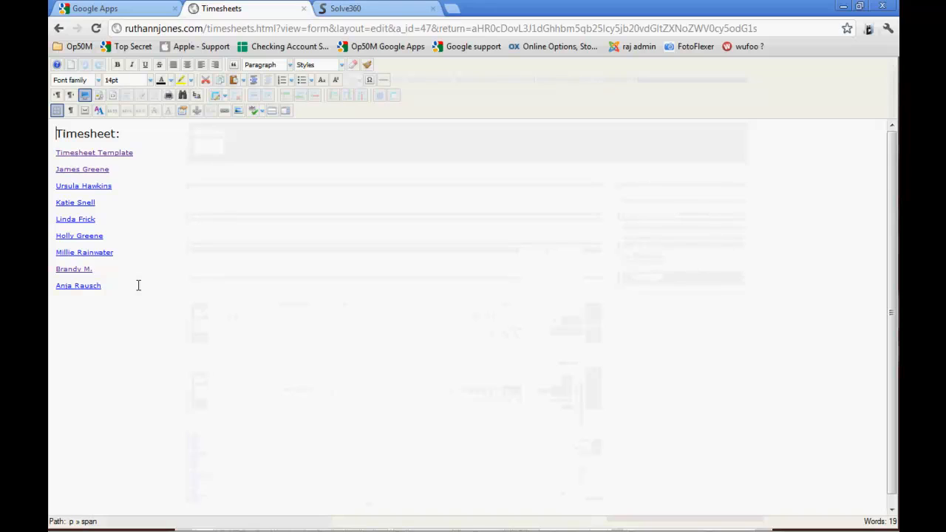
Add the new team member's first name and last initial on a new line at the end of the timesheet list
left_click(111, 290)
key("Return")
type("Brandy C.")
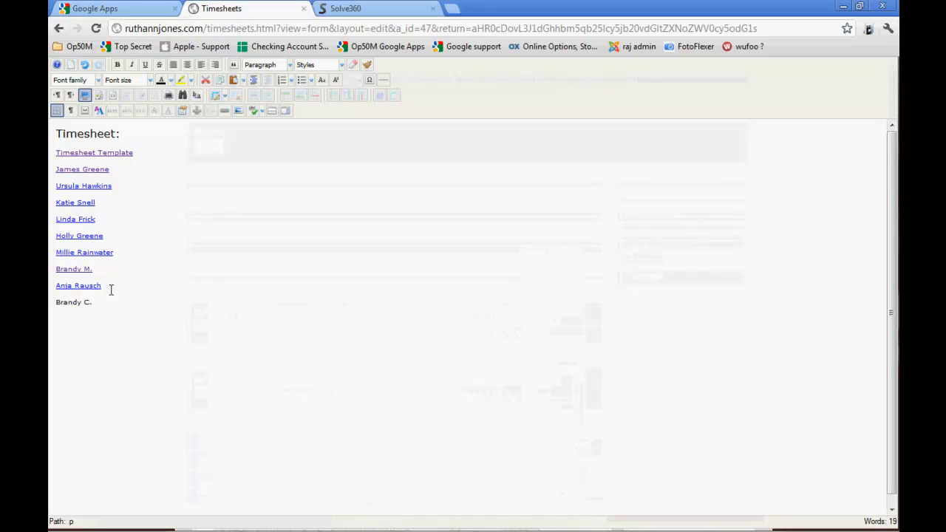
key("BackSpace")
type(".")
Link the new team member's name in the list to the copied timesheet address
left_click_drag(55, 298, 95, 307)
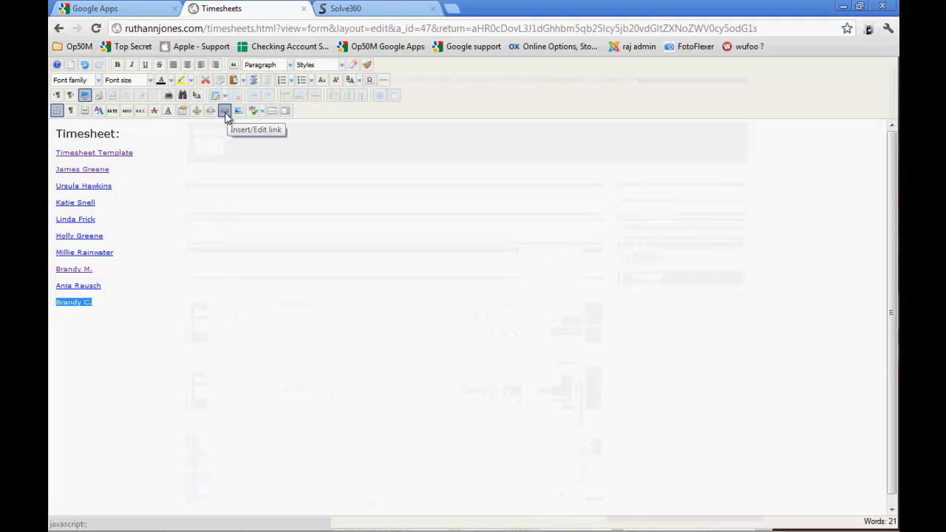
left_click(225, 111)
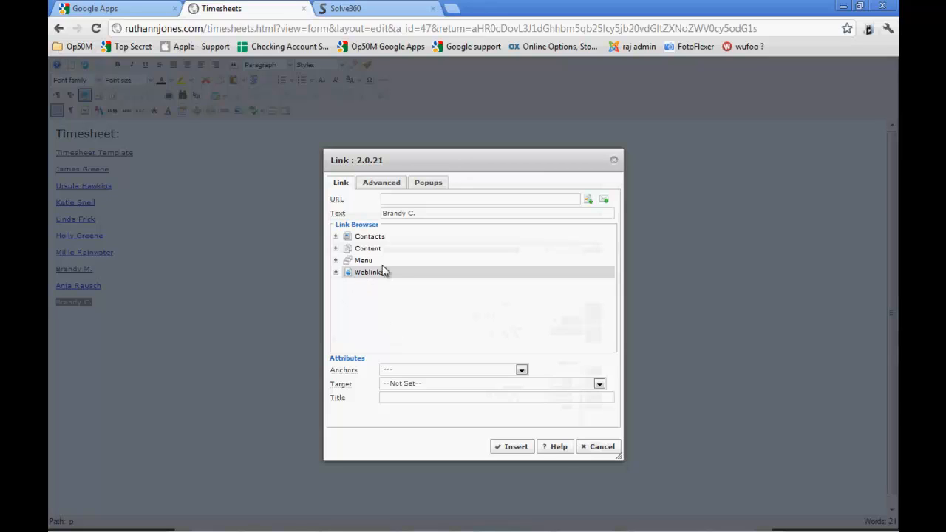
left_click(759, 524)
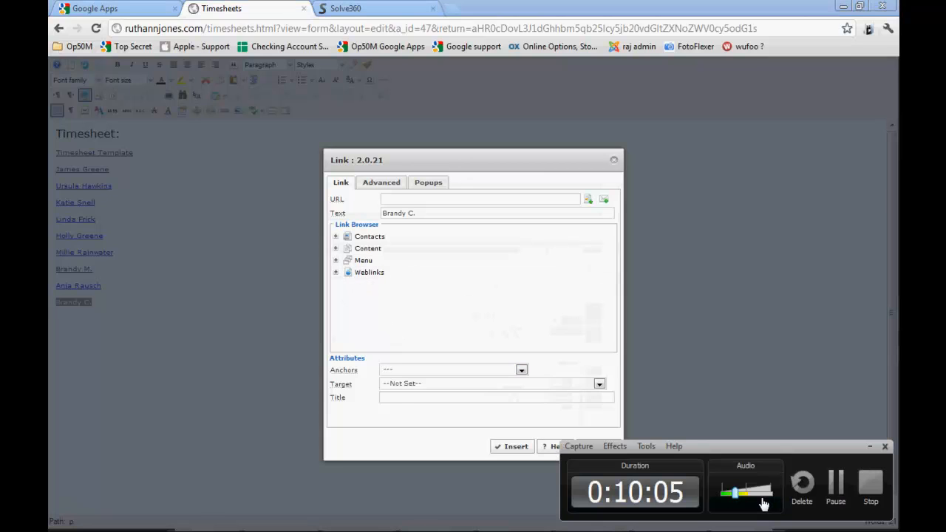
left_click(835, 486)
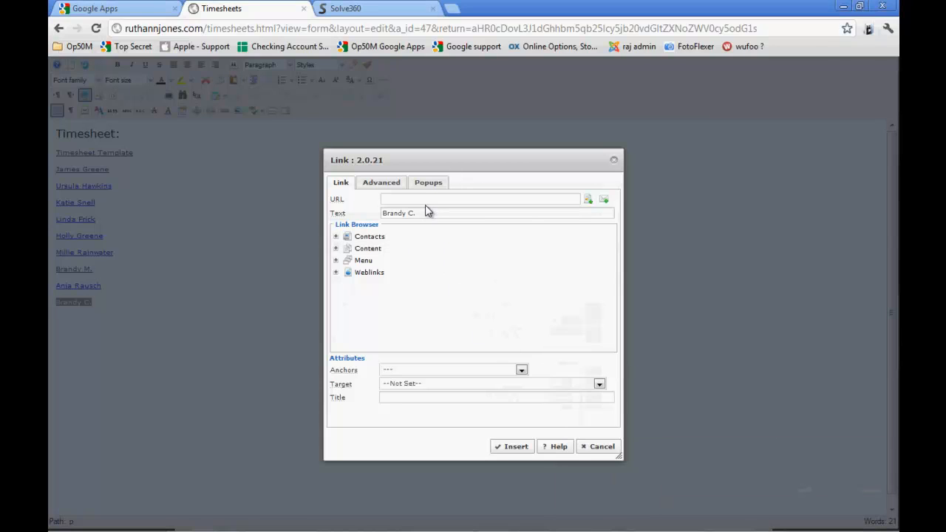
mouse_move(359, 198)
left_click(395, 200)
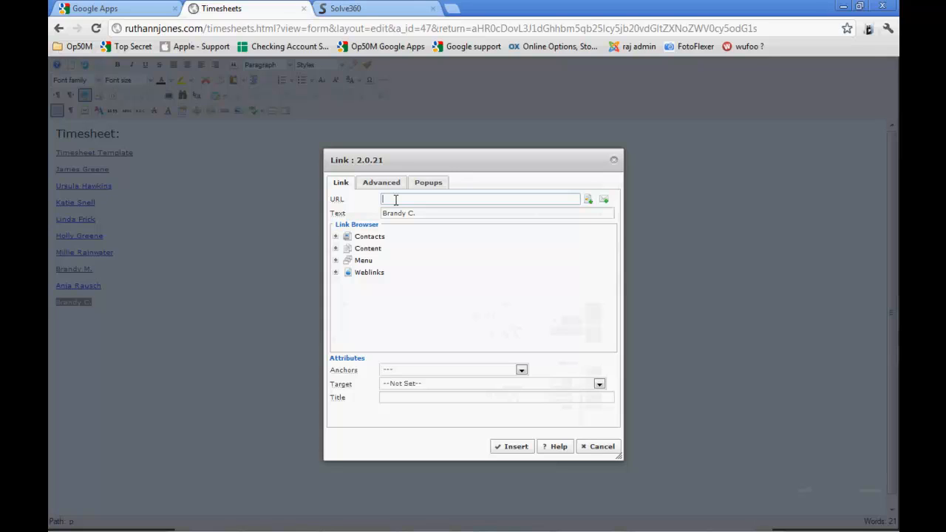
key("ctrl+v")
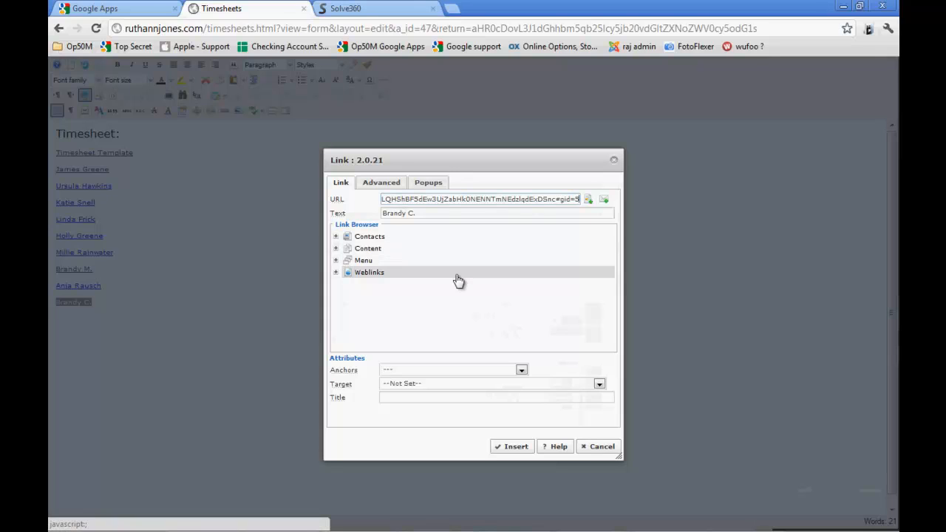
left_click(504, 442)
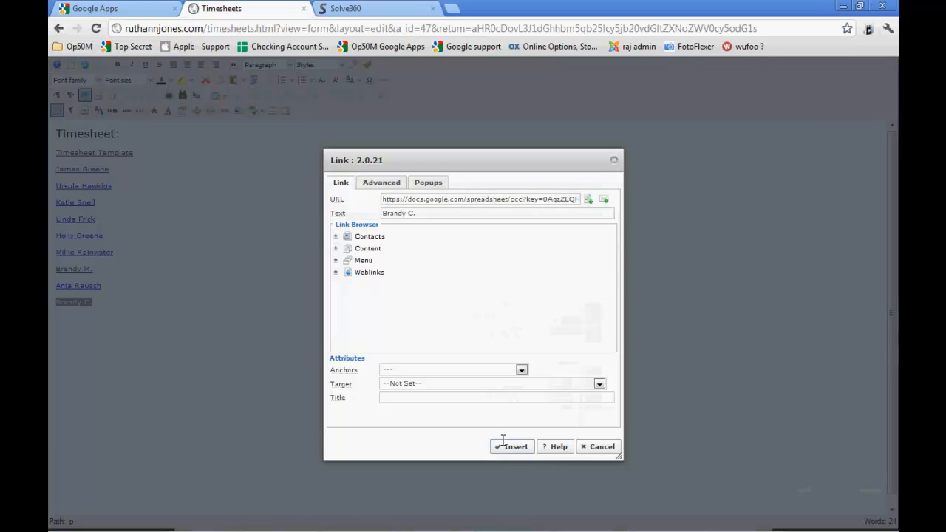
left_click(502, 441)
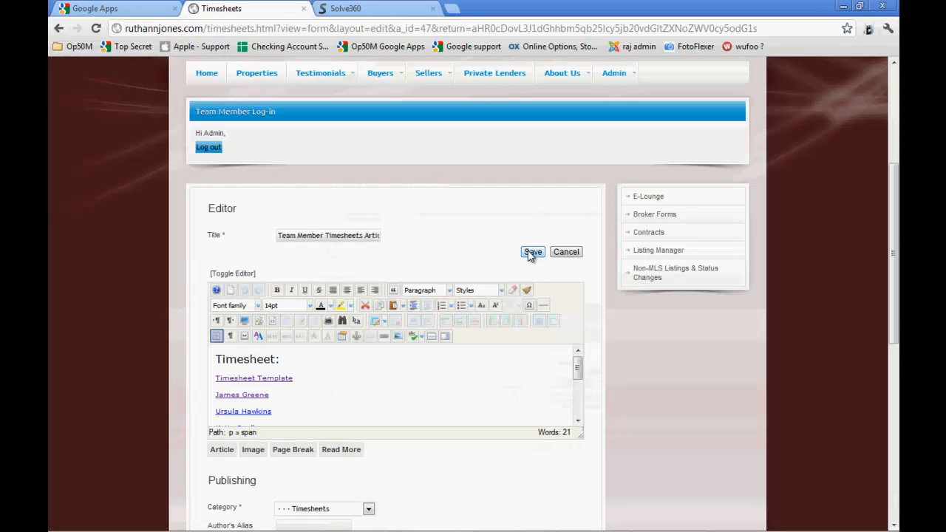
Save the Timesheets article and test the new team member's link, returning to the Timesheets page
left_click(532, 252)
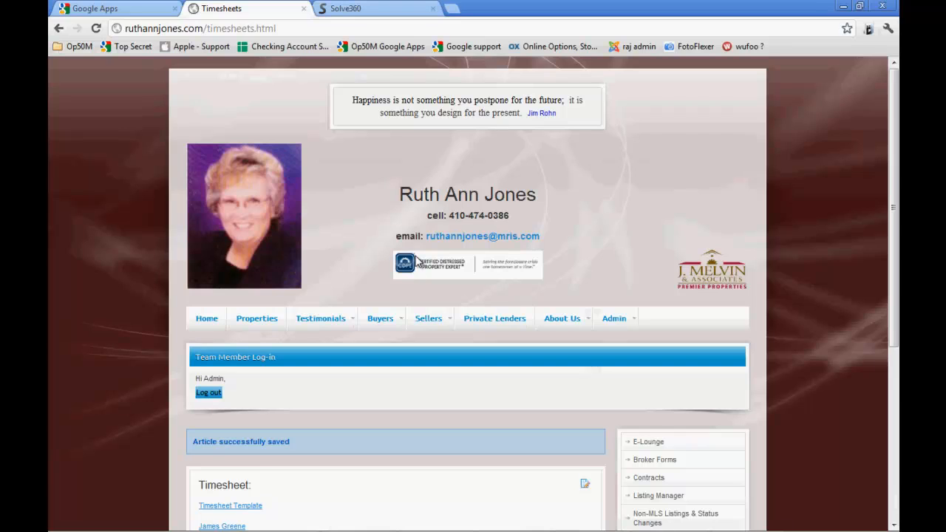
scroll(395, 303, "down", 4)
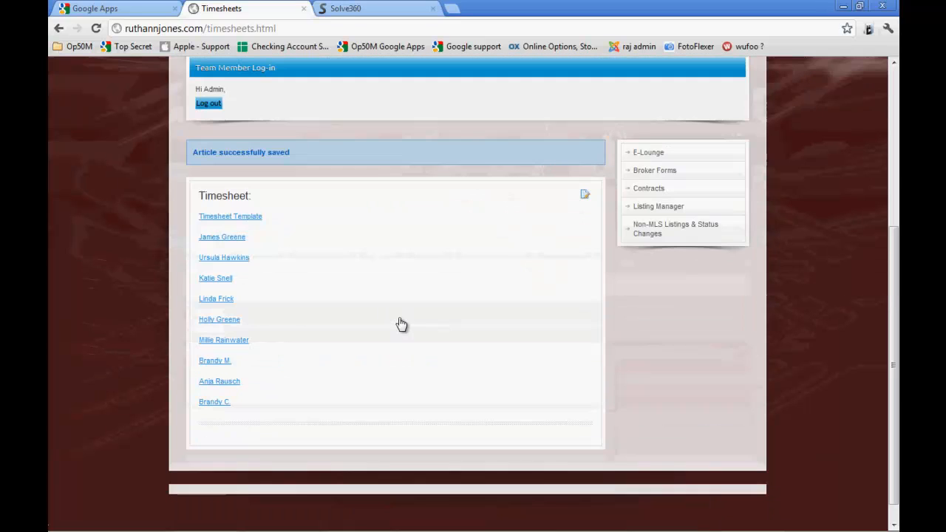
left_click(214, 401)
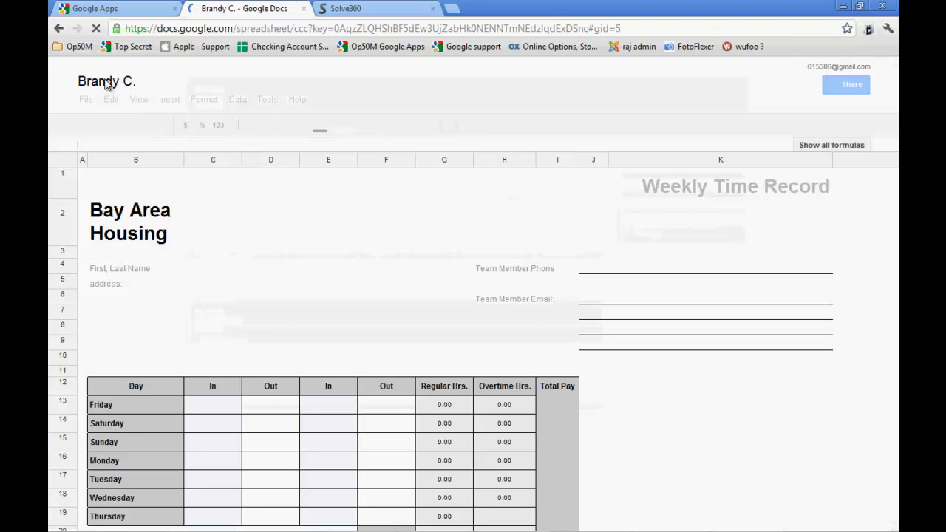
left_click(58, 29)
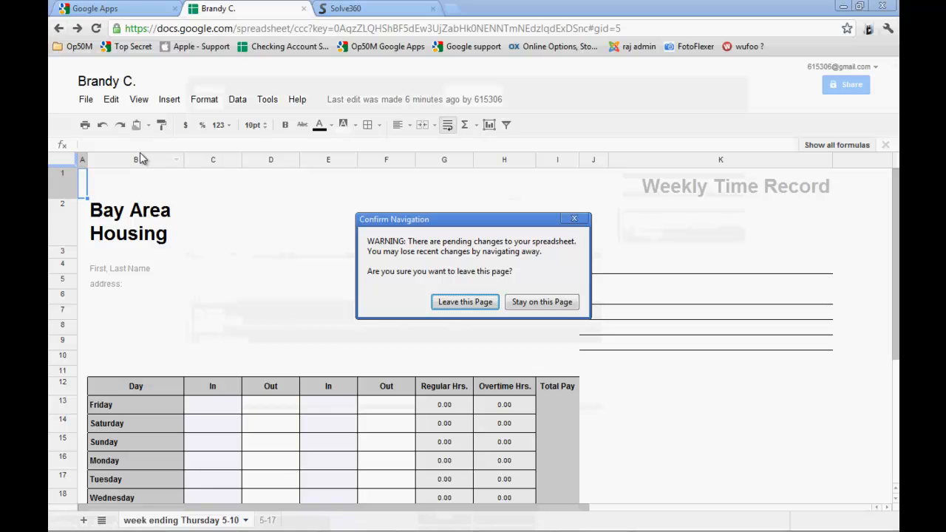
left_click(466, 303)
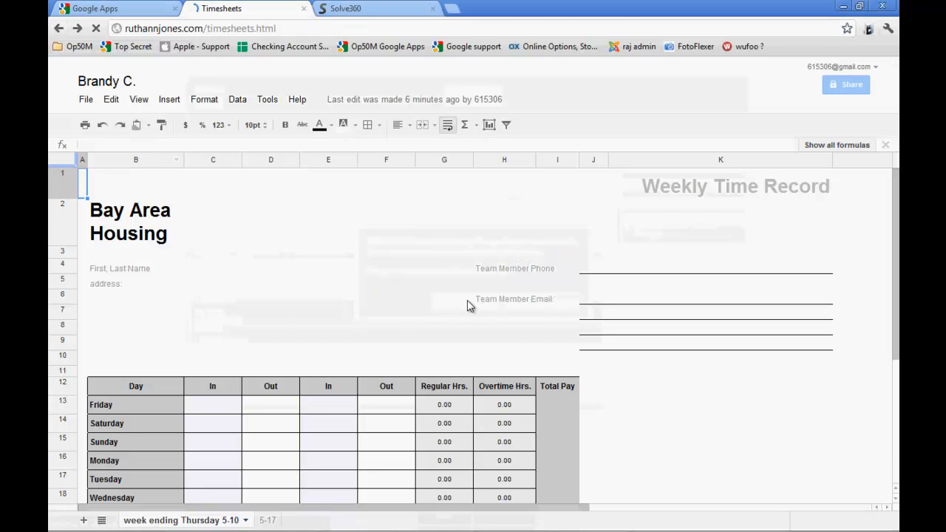
Switch to Firefox and review the full add-timesheet task and the Solve360 user account section of the checklist
key("alt+Tab")
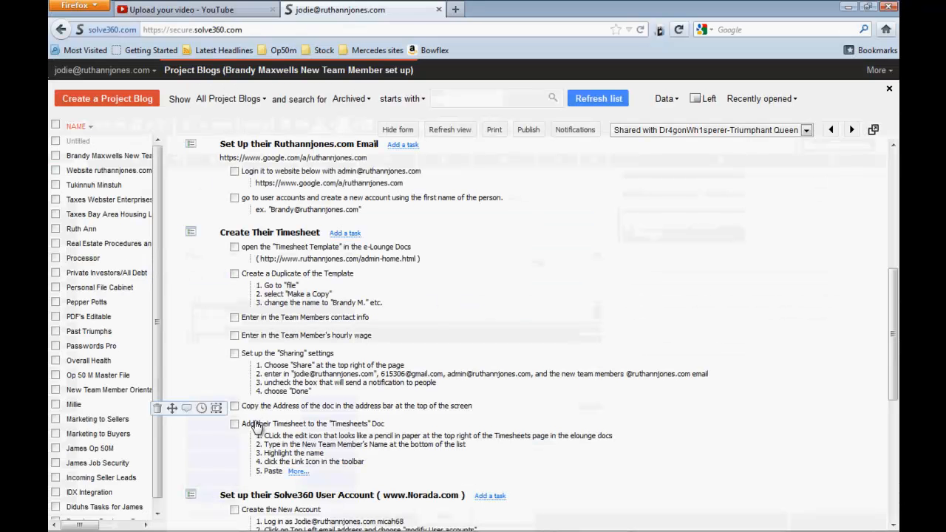
left_click(297, 470)
scroll(297, 470, "down", 1)
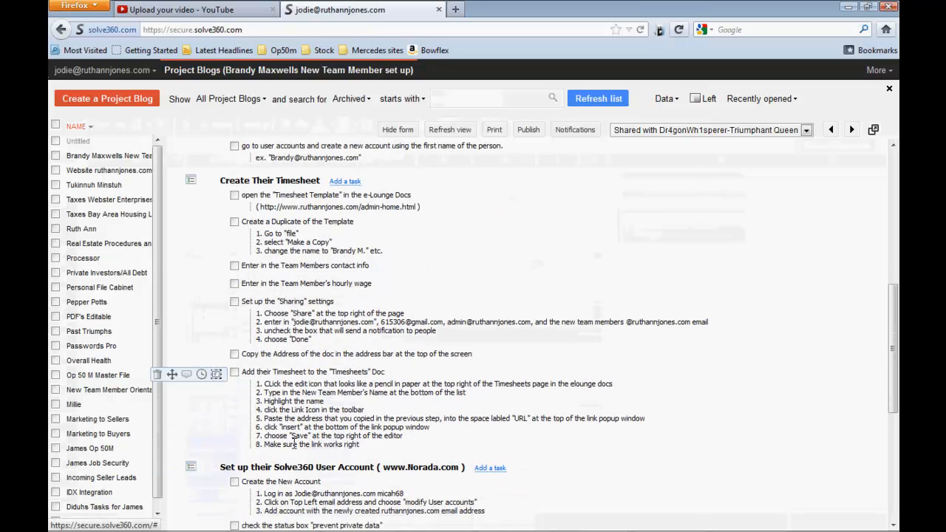
scroll(292, 416, "down", 1)
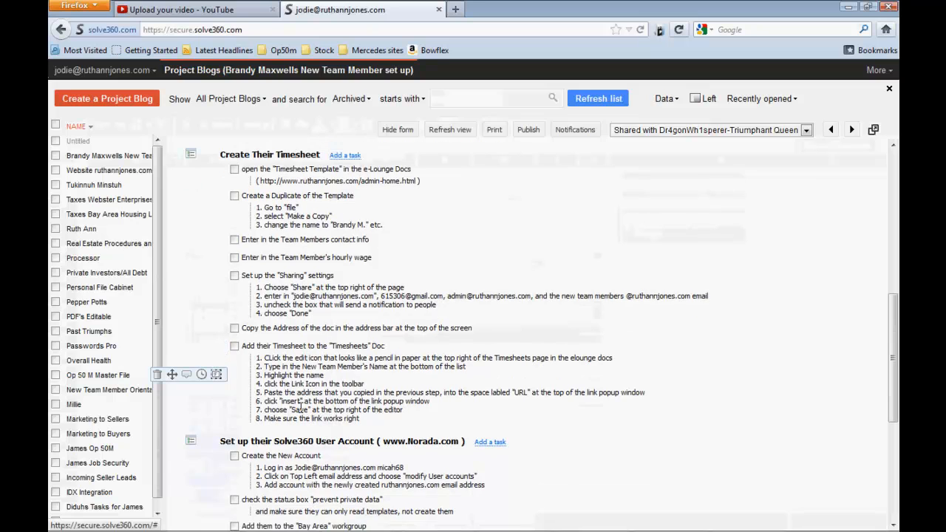
scroll(309, 392, "down", 1)
scroll(316, 385, "down", 4)
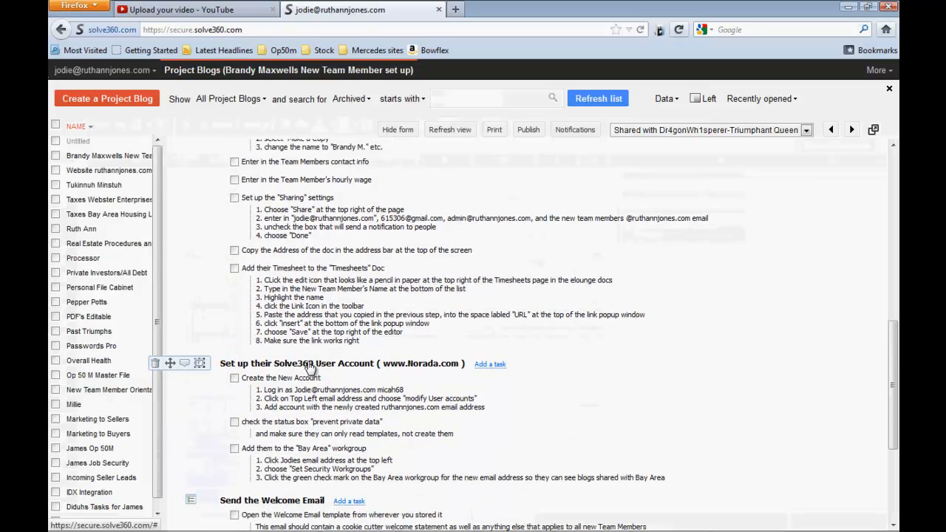
scroll(344, 401, "down", 1)
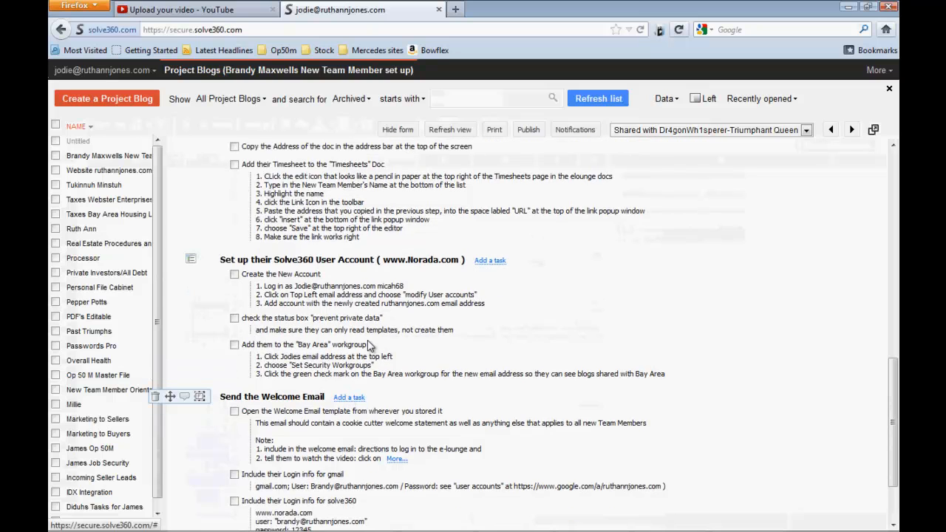
Switch to Chrome and sign in to Solve360 with the account password
key("alt+Tab")
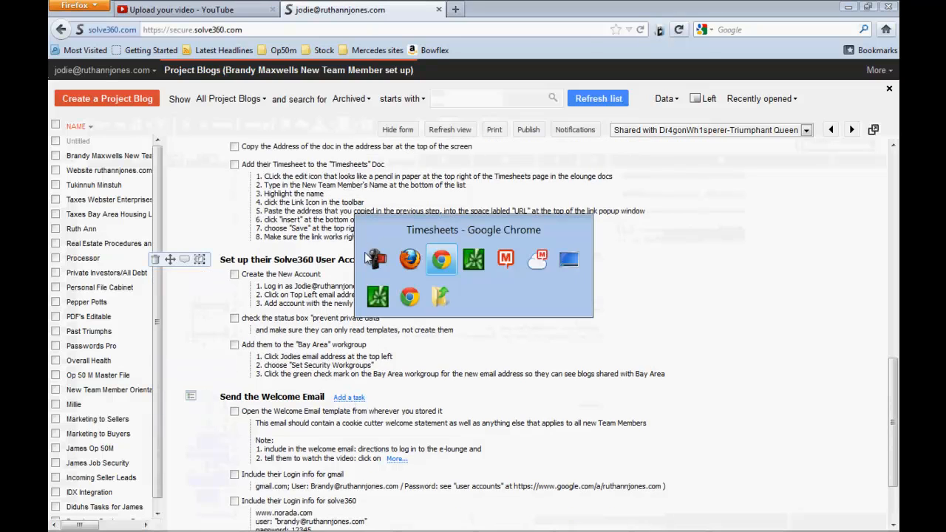
left_click(377, 9)
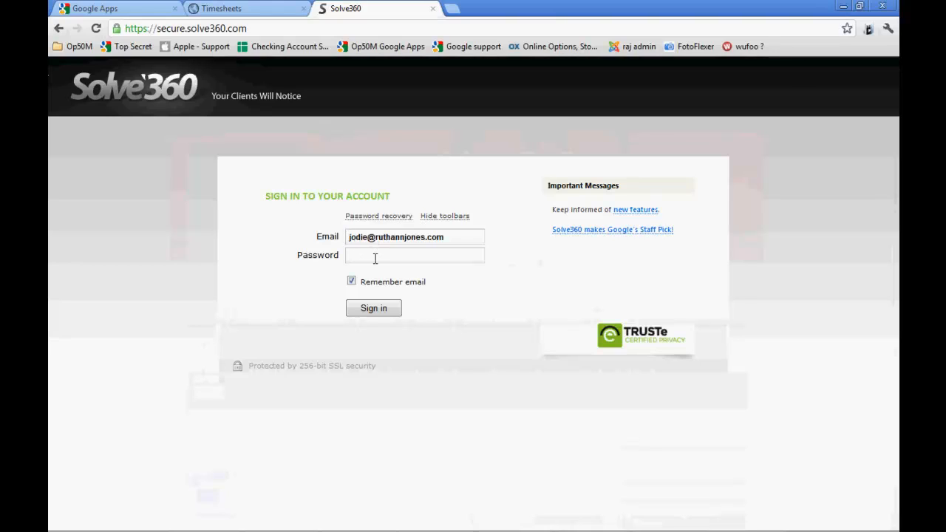
type("•••")
left_click(378, 314)
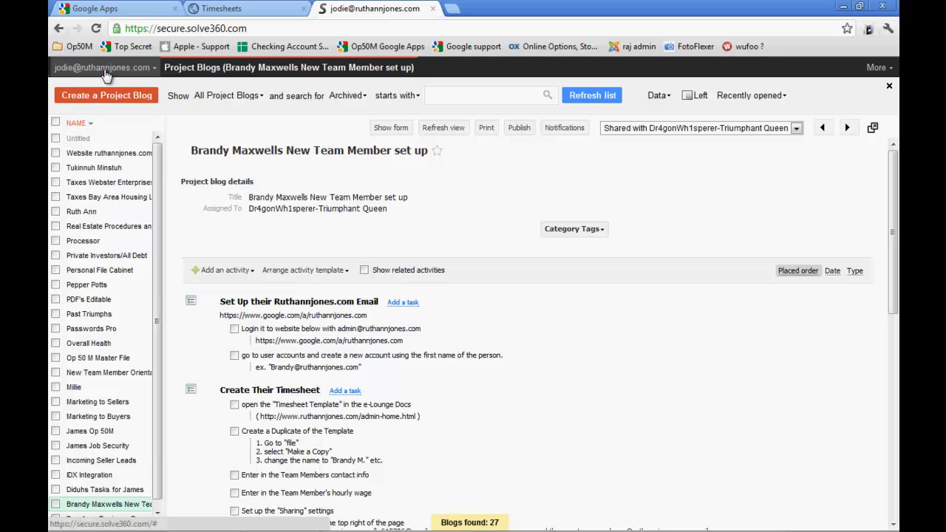
Check the account task in the Firefox checklist, and review the Solve360 user accounts and the new-user form without adding anyone
key("alt+Tab")
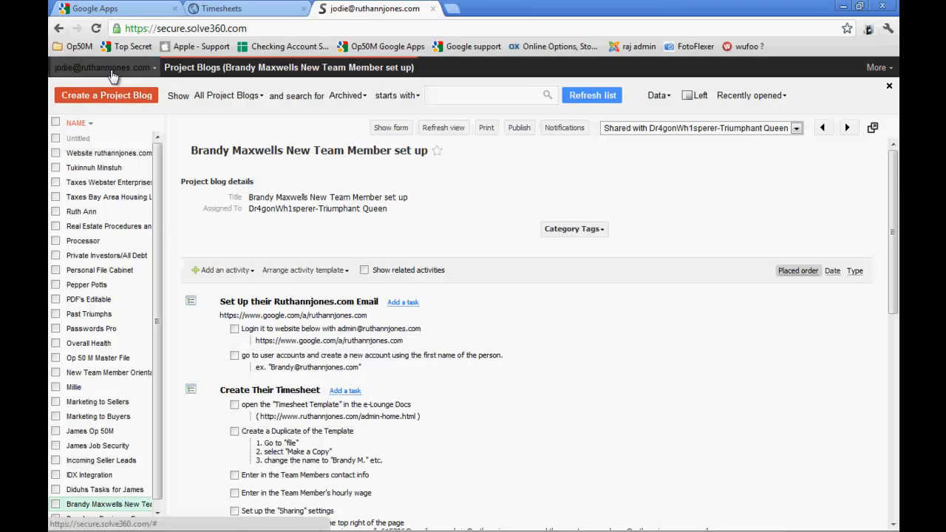
left_click(111, 69)
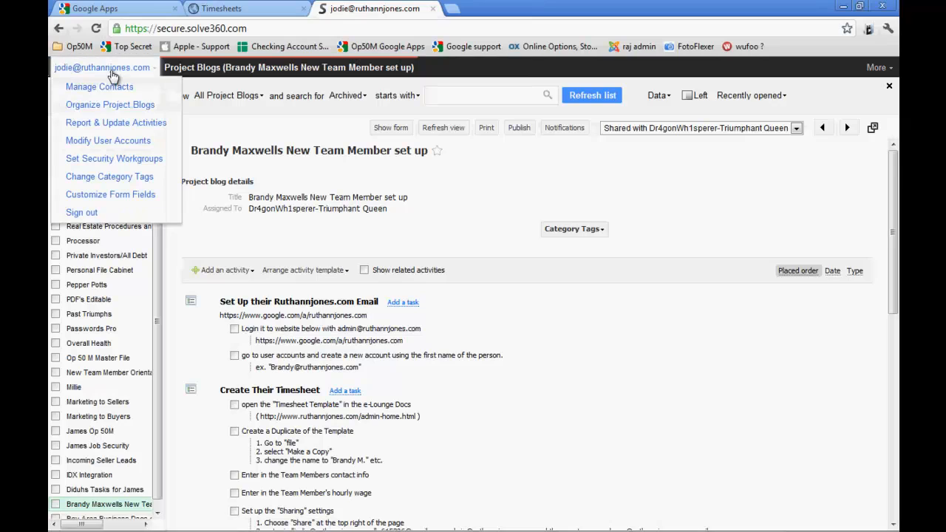
left_click(97, 142)
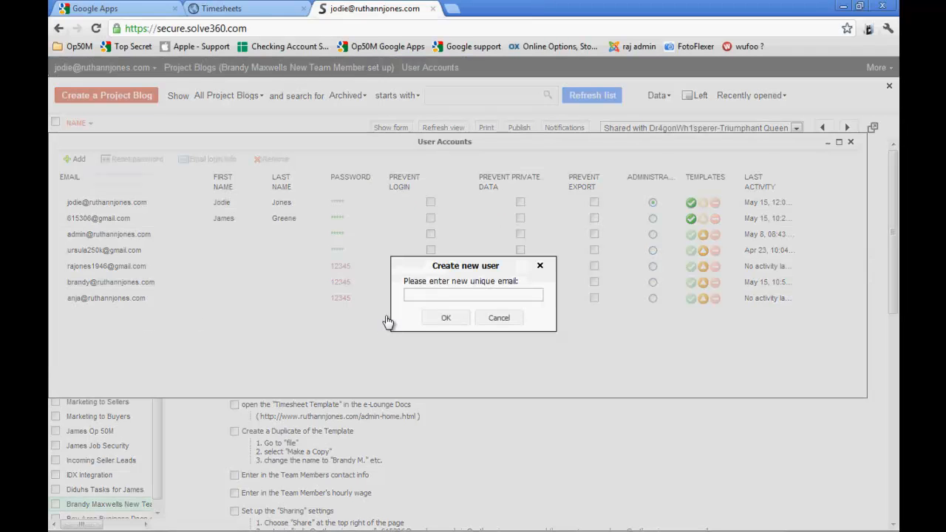
left_click(540, 266)
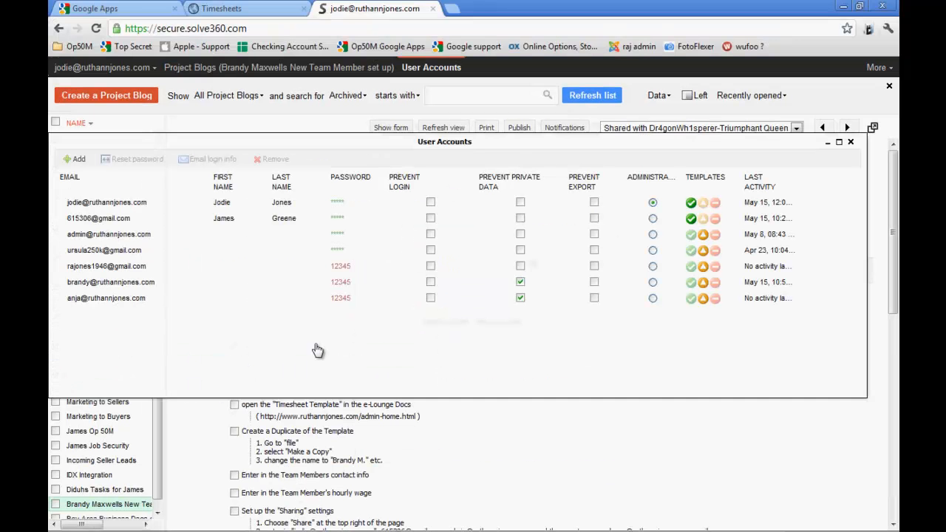
left_click(850, 142)
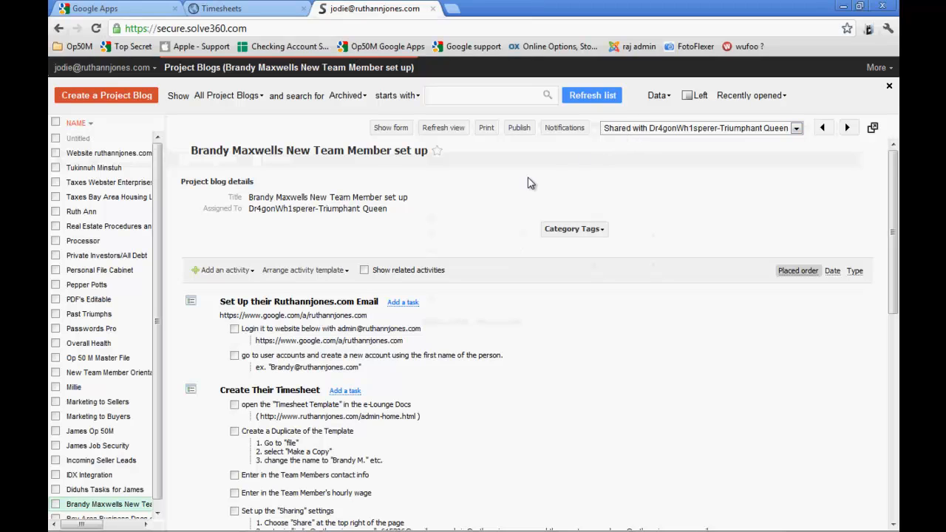
Share the new team member set up project blog with the BayArea workgroup
left_click(796, 130)
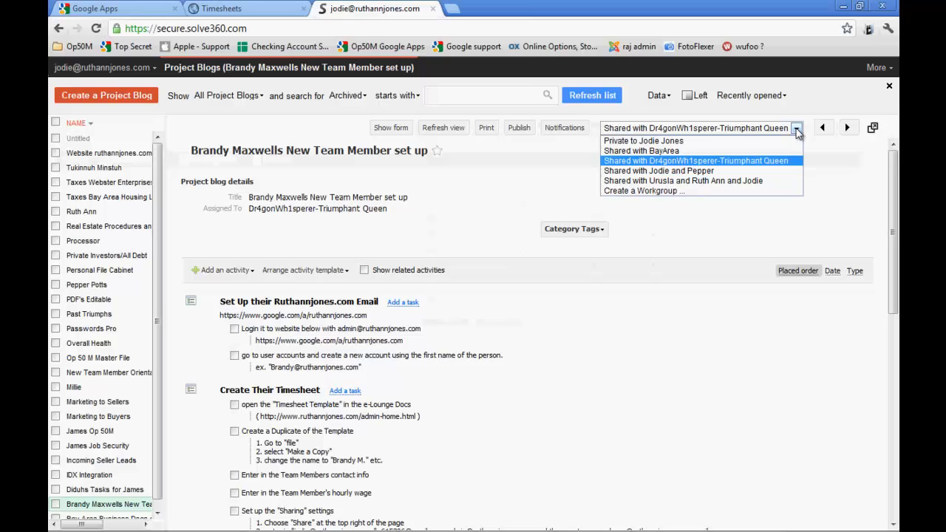
left_click(627, 152)
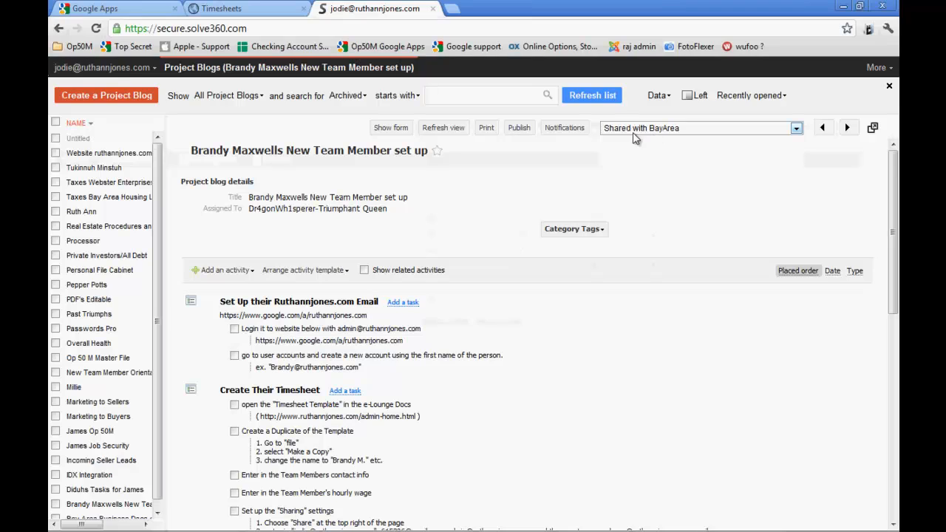
Examine each user's access in the security workgroups with the workgroup name column widened, and return to the project blog
left_click(102, 69)
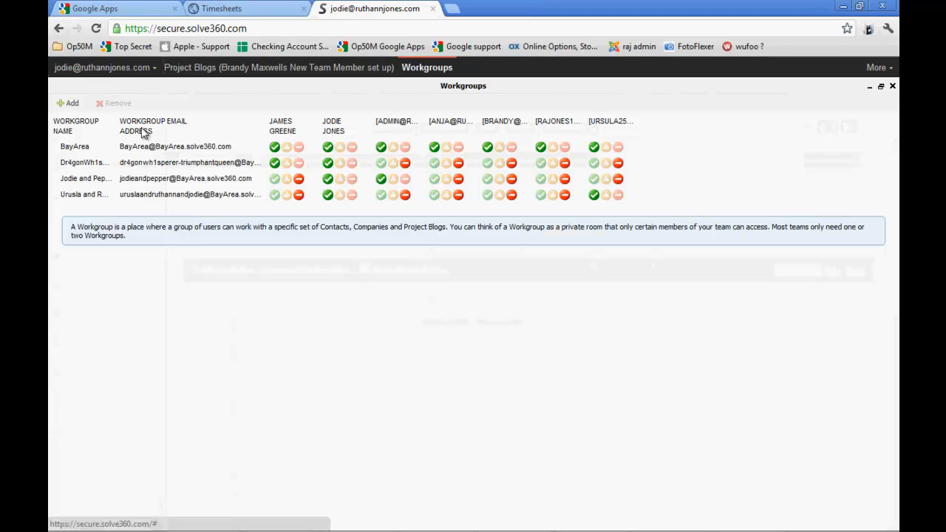
left_click_drag(141, 128, 181, 132)
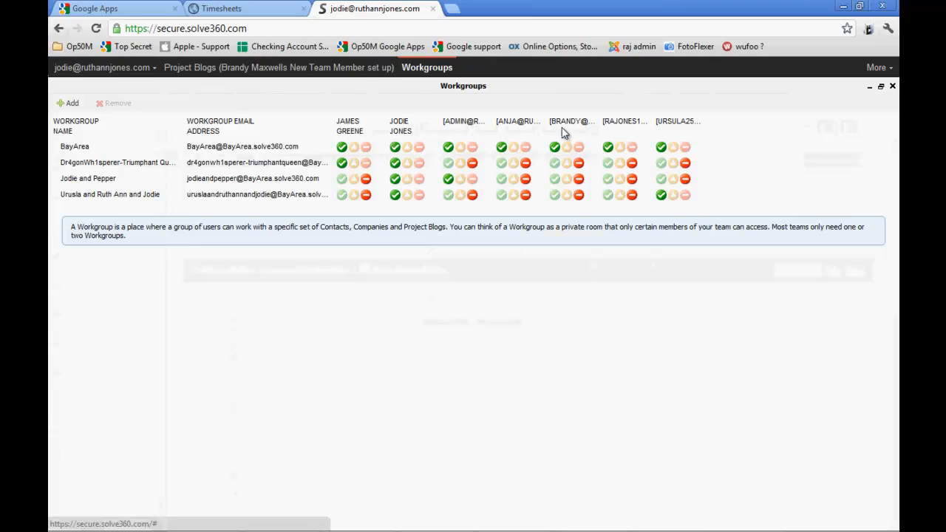
left_click(89, 73)
left_click(242, 89)
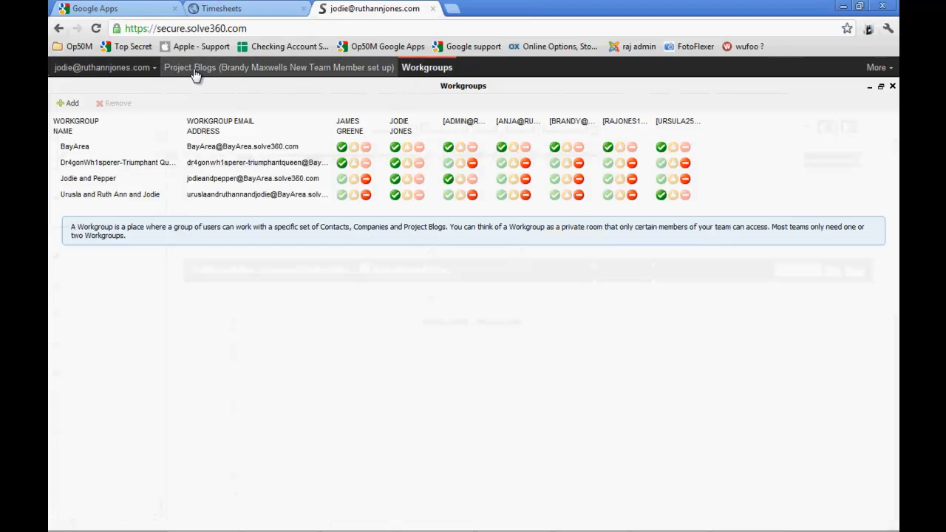
left_click(262, 69)
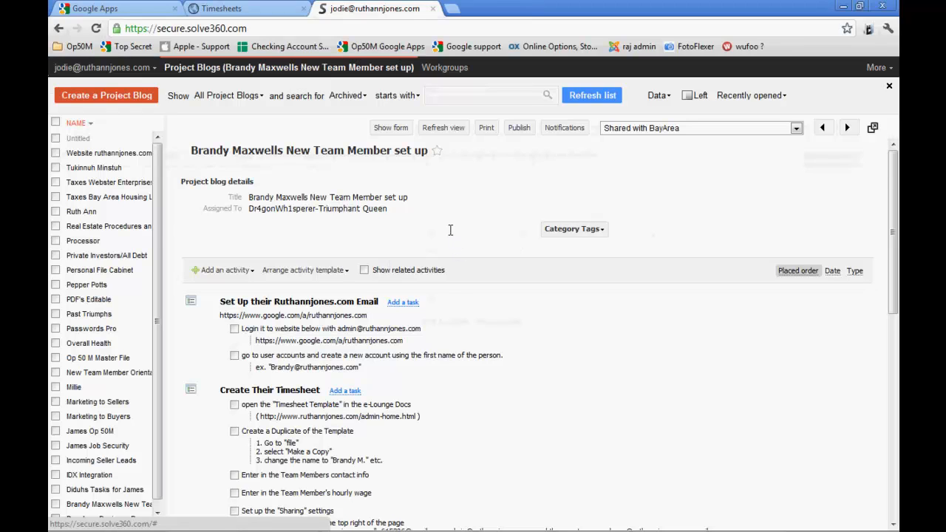
Review the checklist in the project blog down to the Send the Welcome Email section
scroll(452, 234, "down", 3)
scroll(453, 225, "down", 3)
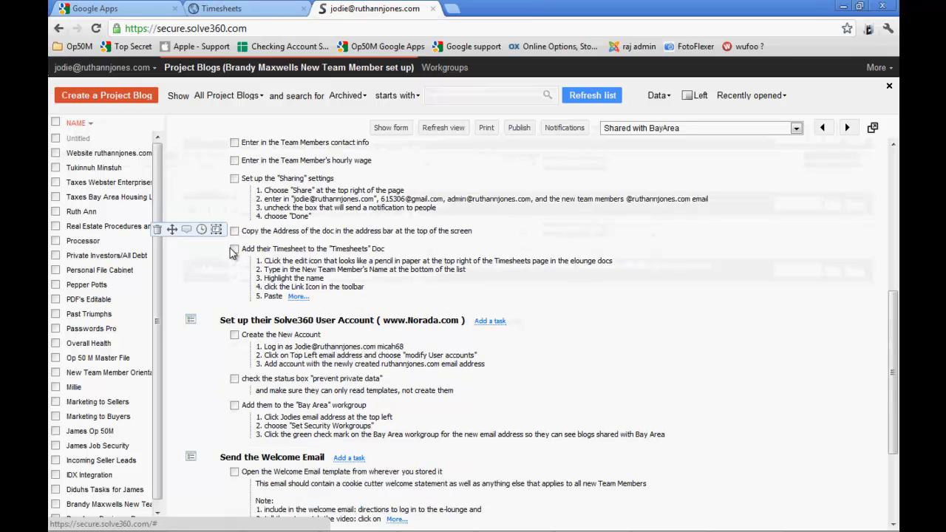
scroll(244, 261, "down", 3)
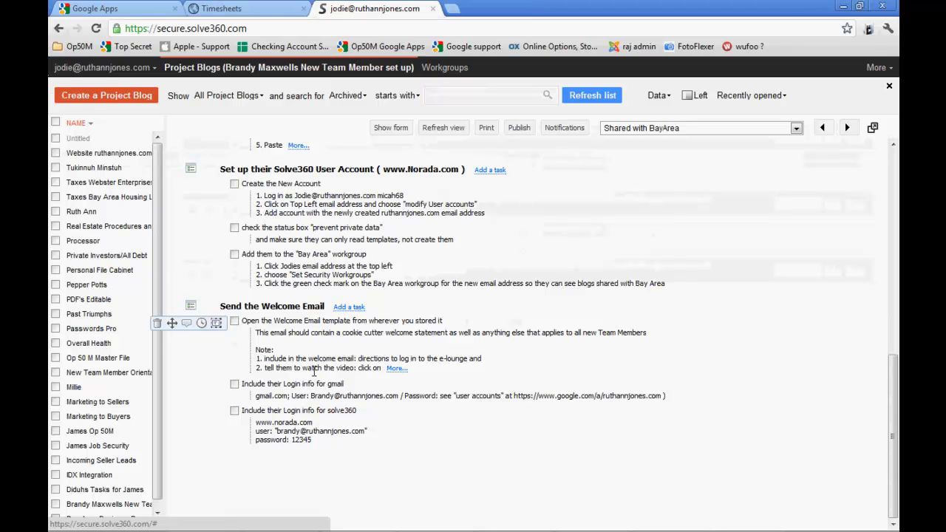
scroll(314, 369, "up", 2)
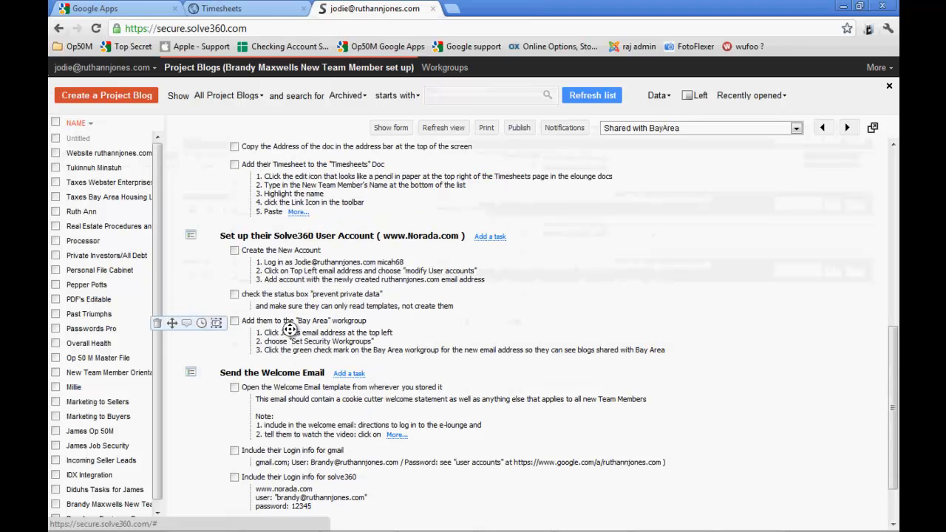
scroll(302, 347, "up", 1)
scroll(295, 334, "up", 3)
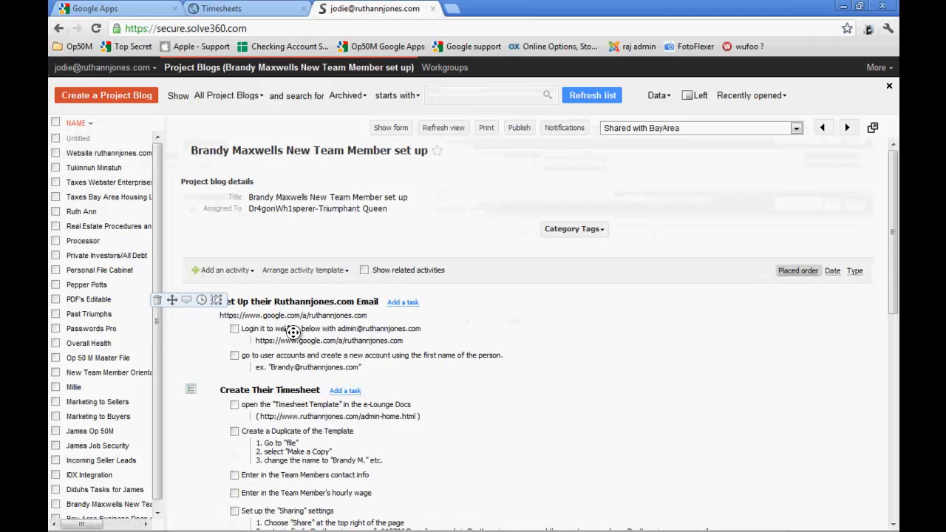
scroll(292, 334, "down", 5)
scroll(288, 330, "down", 1)
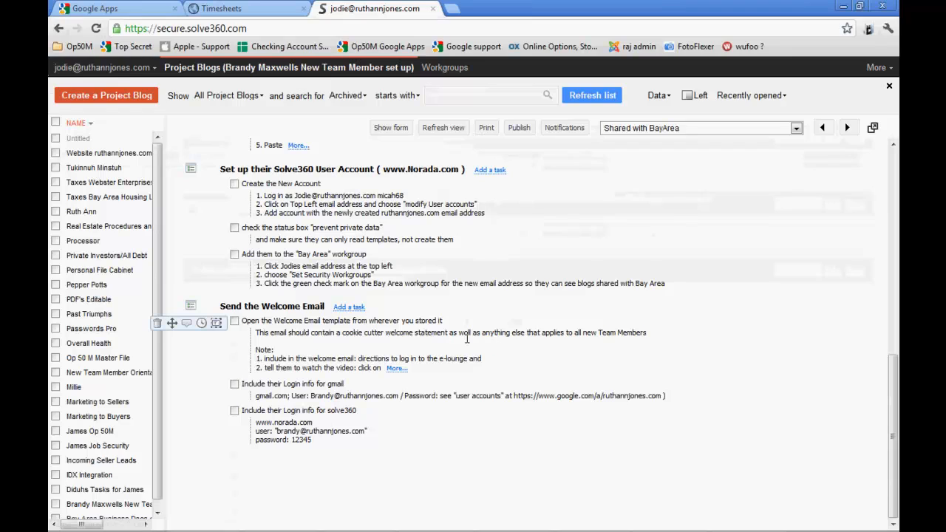
Read the full welcome email template task and check the Google Apps user list for the Gmail login task
left_click(396, 367)
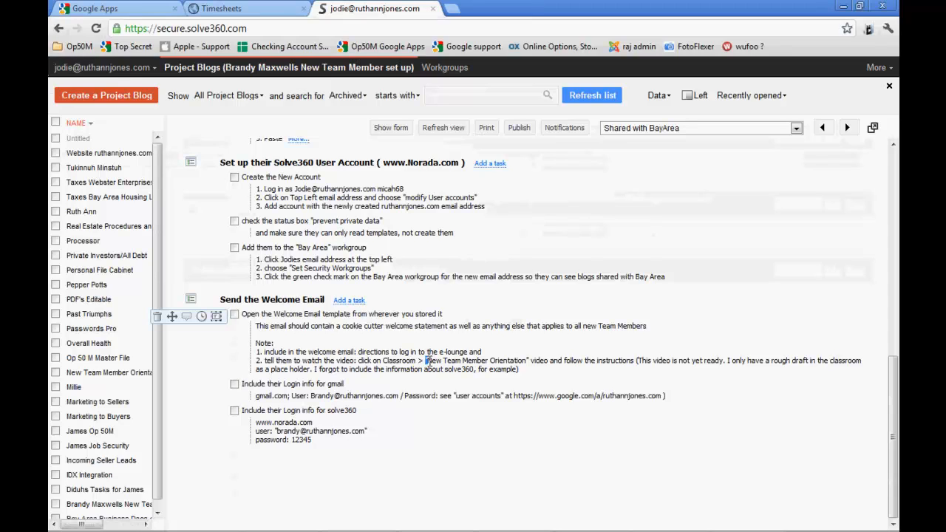
left_click_drag(426, 362, 525, 363)
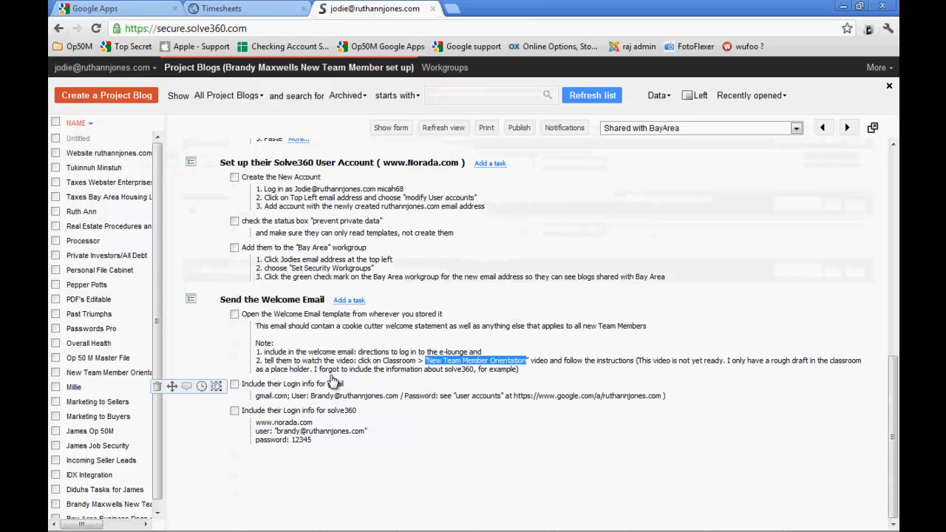
left_click(118, 9)
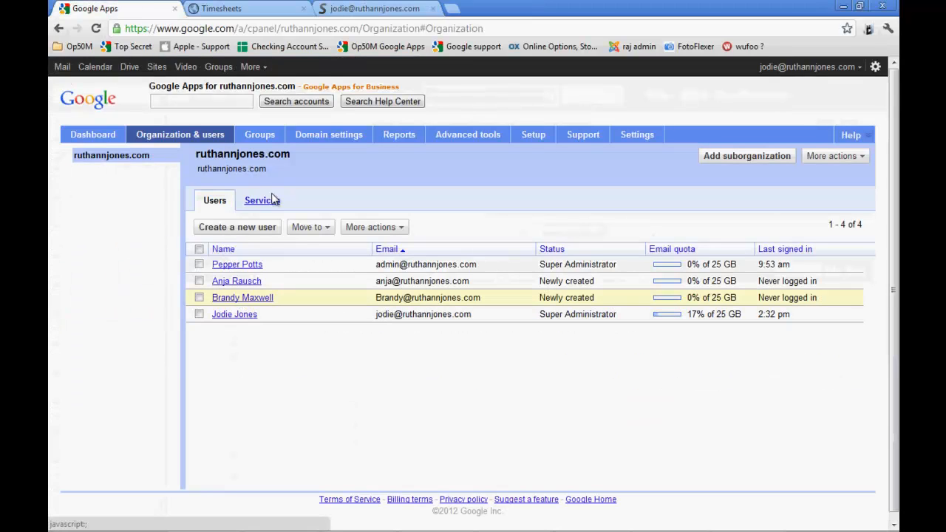
left_click(366, 8)
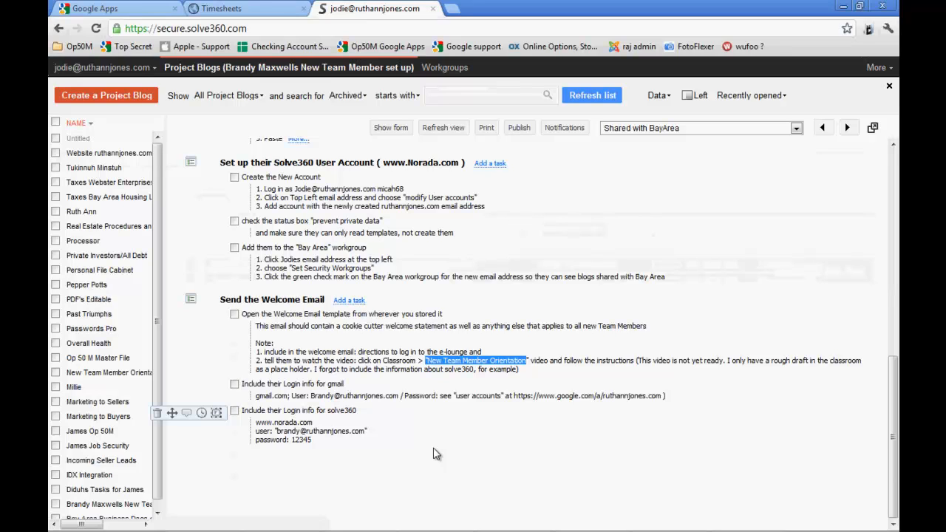
Review the whole new team member checklist once more, from the email setup to the welcome email
scroll(435, 450, "up", 1)
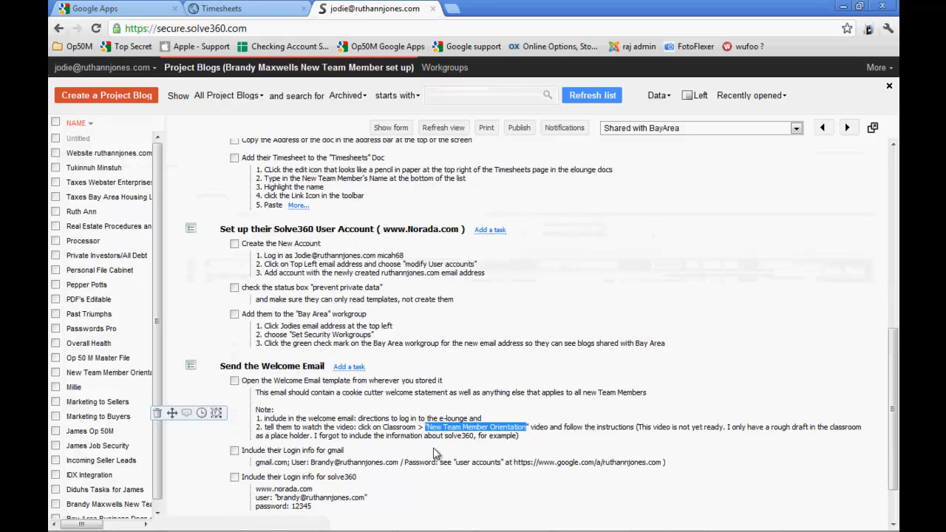
scroll(435, 452, "up", 1)
scroll(436, 457, "down", 2)
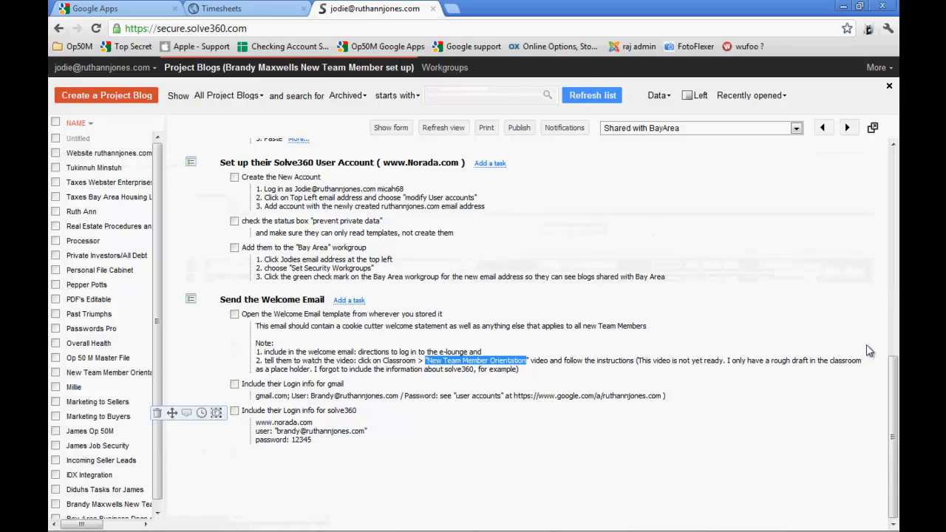
left_click_drag(892, 390, 899, 175)
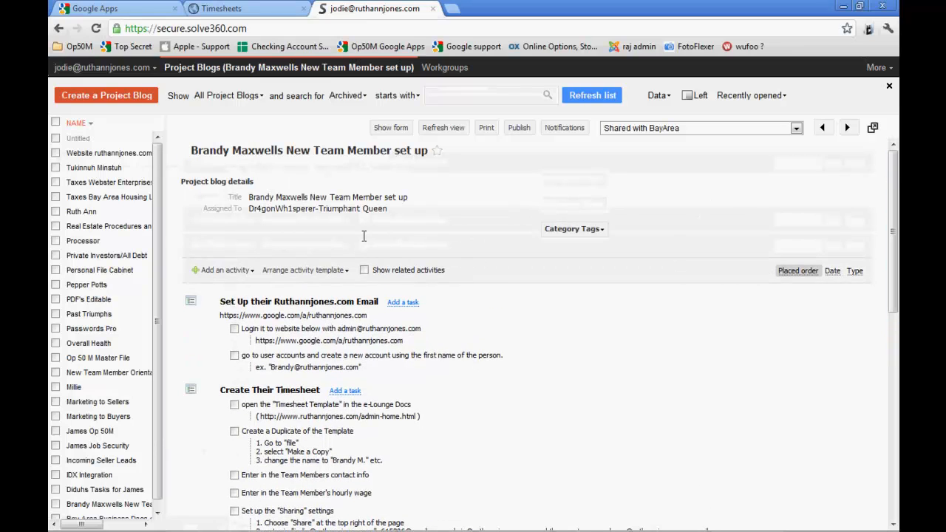
mouse_move(328, 343)
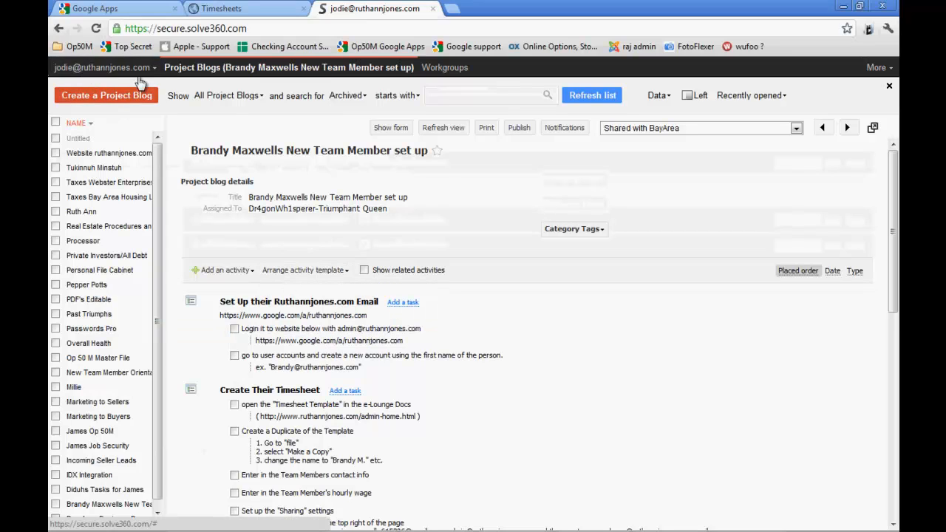
mouse_move(292, 271)
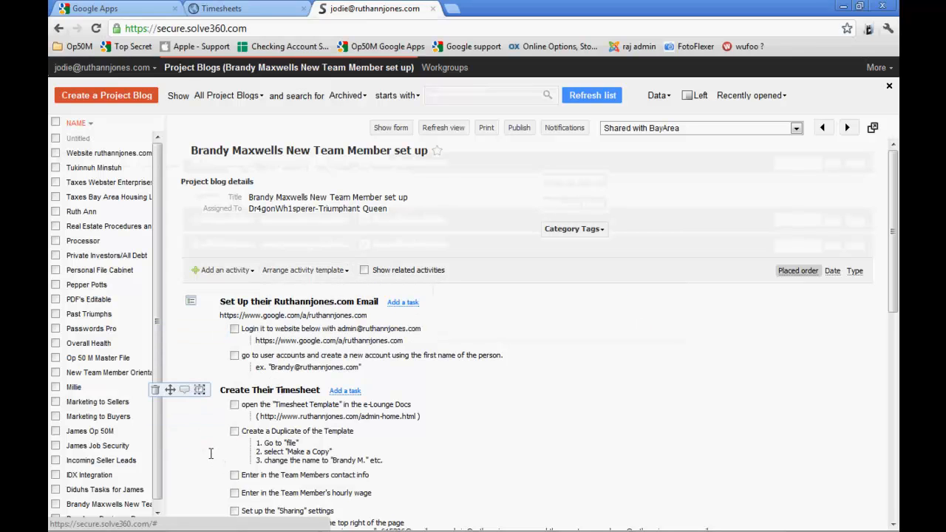
scroll(244, 436, "down", 3)
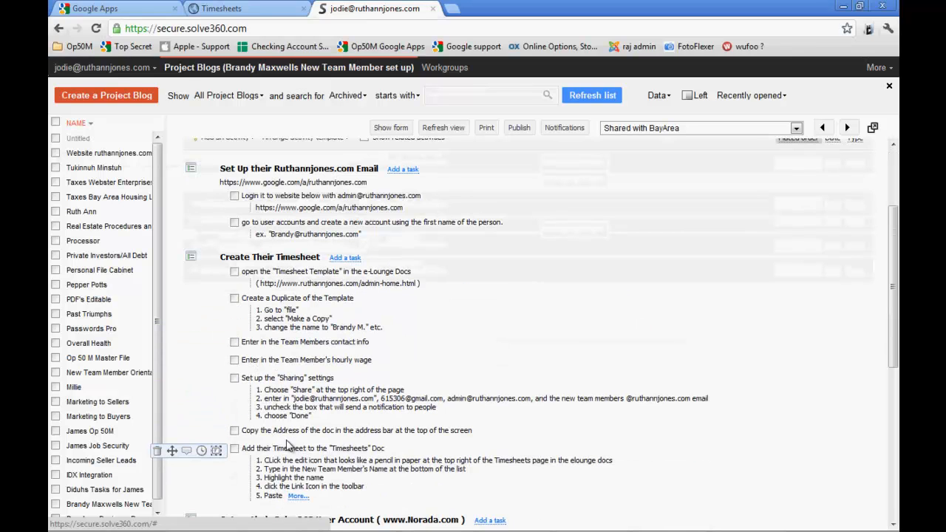
scroll(295, 347, "up", 3)
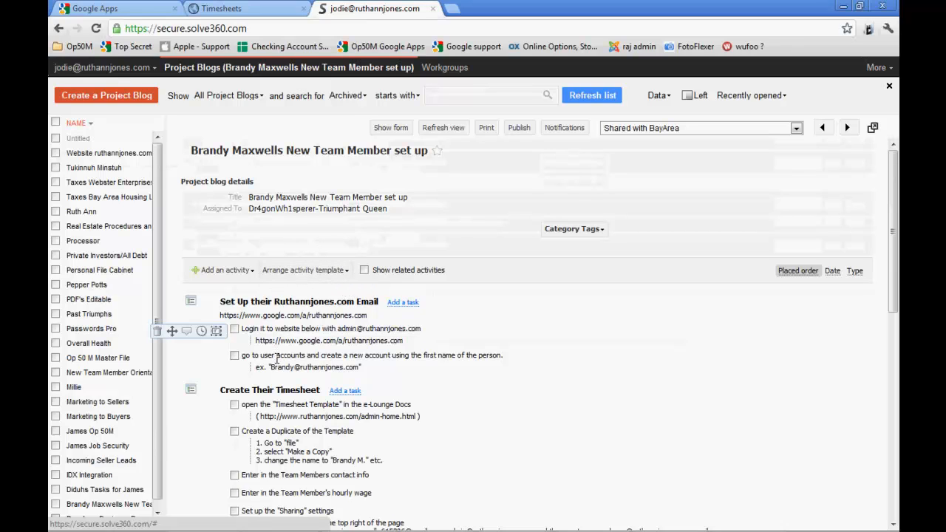
scroll(278, 359, "down", 1)
scroll(296, 362, "down", 6)
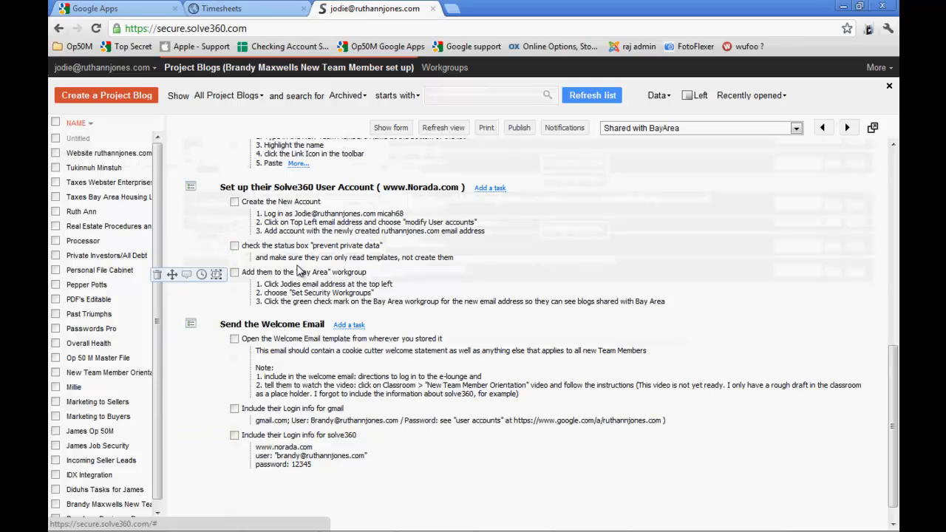
scroll(296, 274, "up", 4)
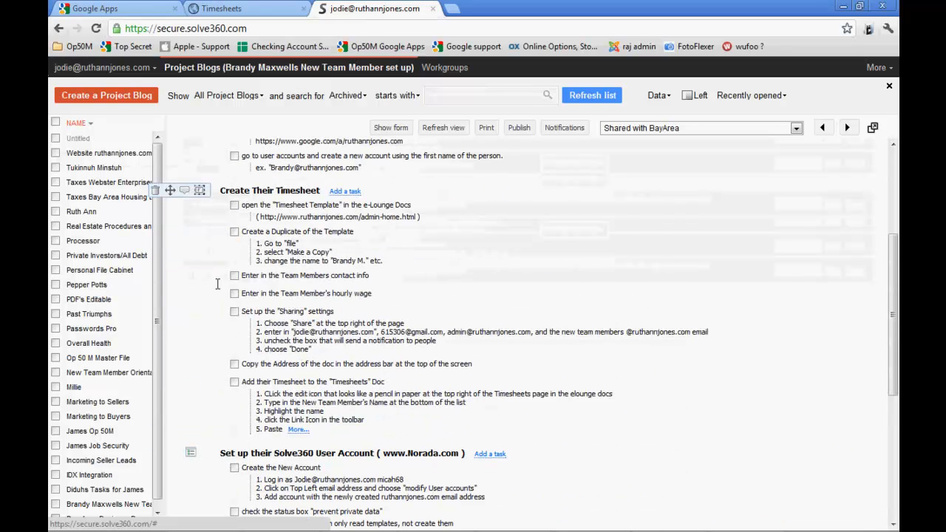
scroll(376, 374, "up", 2)
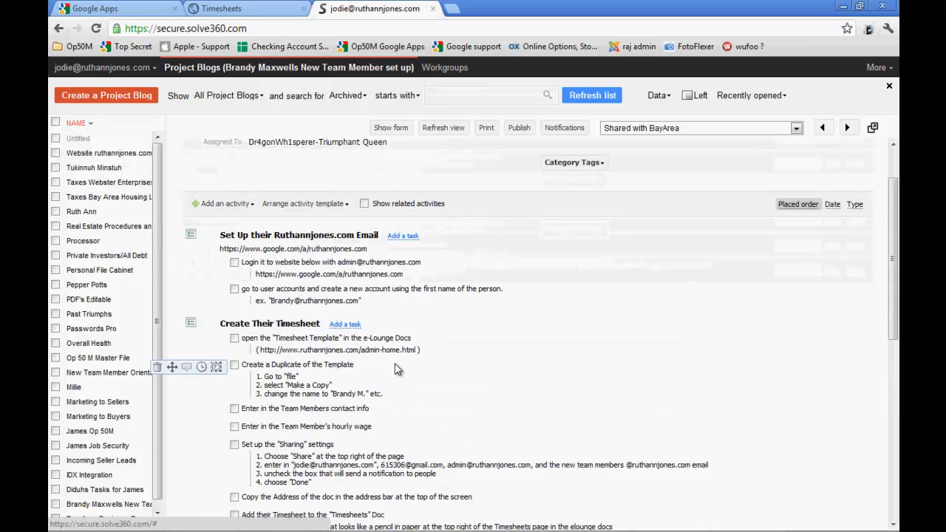
Save the current set of activities over the existing checklist template for setting up a new Team Member
left_click(299, 206)
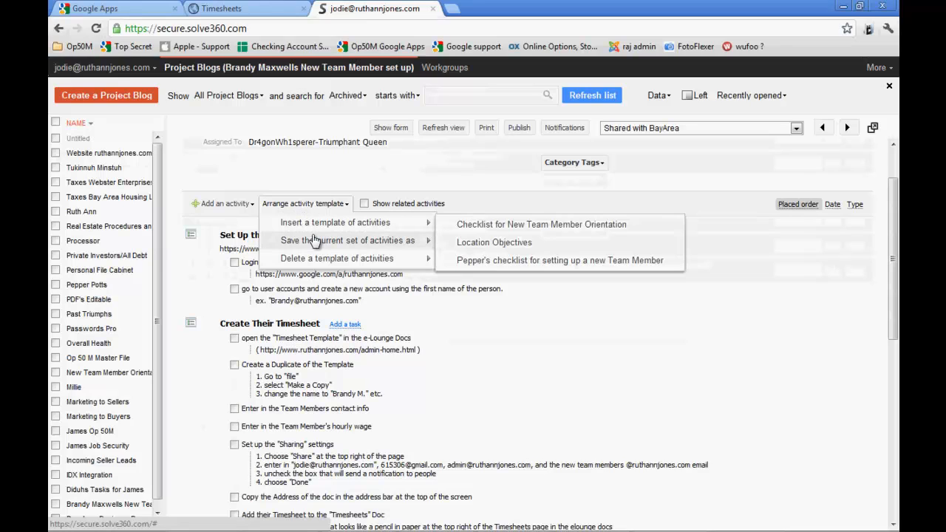
mouse_move(318, 243)
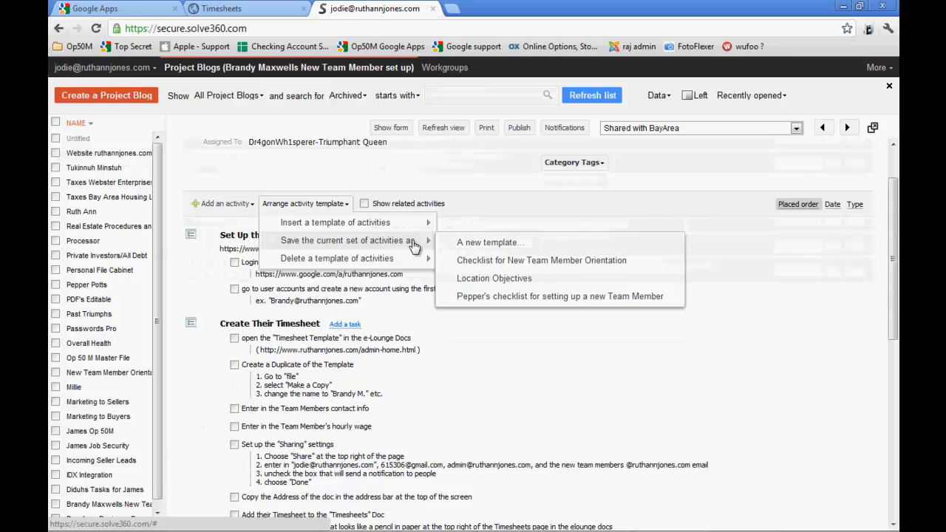
left_click(450, 294)
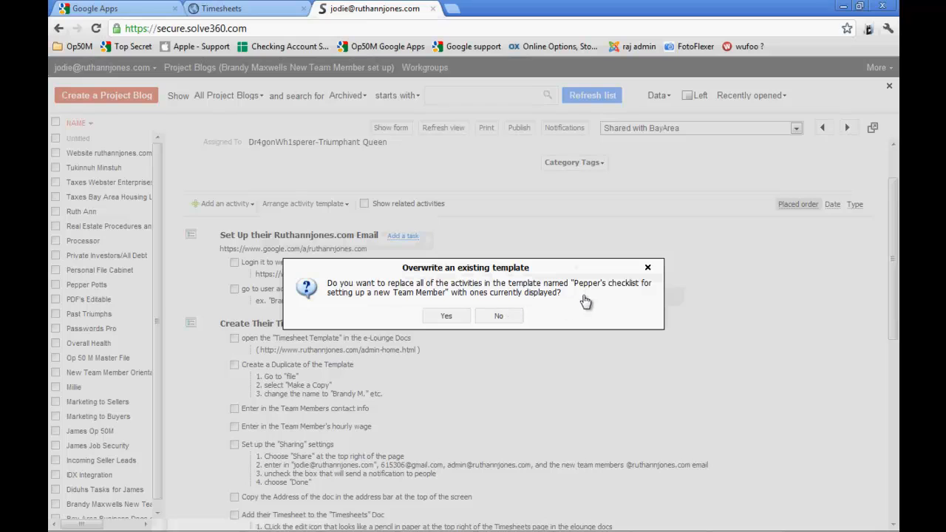
left_click(448, 317)
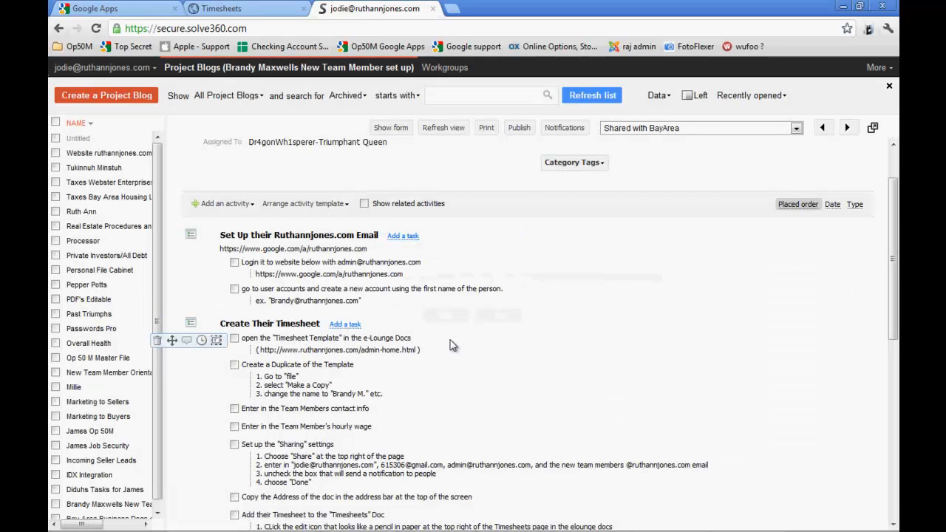
scroll(381, 317, "down", 3)
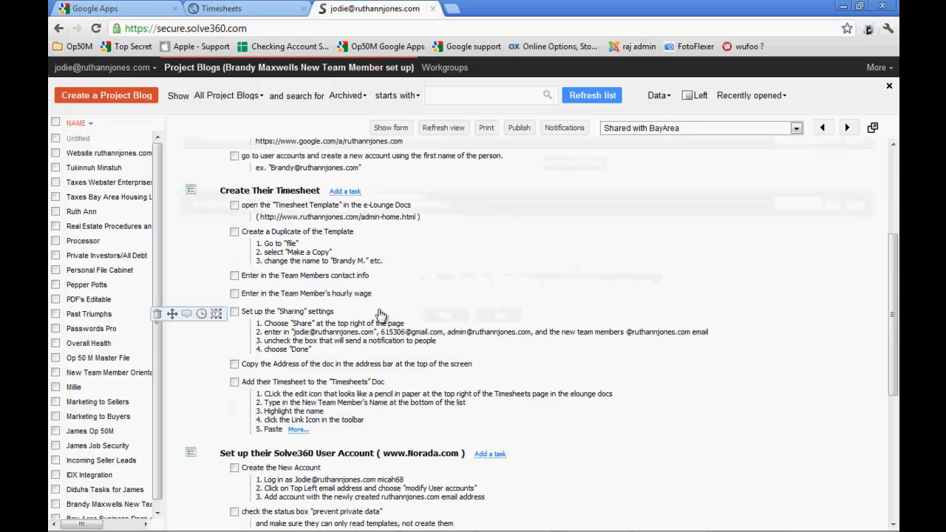
Check the options for inserting, saving and deleting activity templates in the new team member project blog
scroll(379, 315, "up", 5)
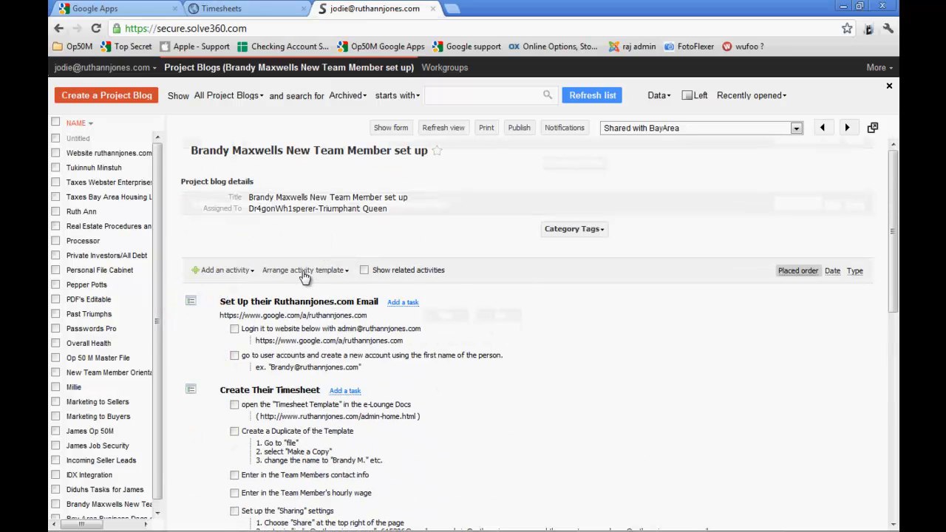
left_click(304, 272)
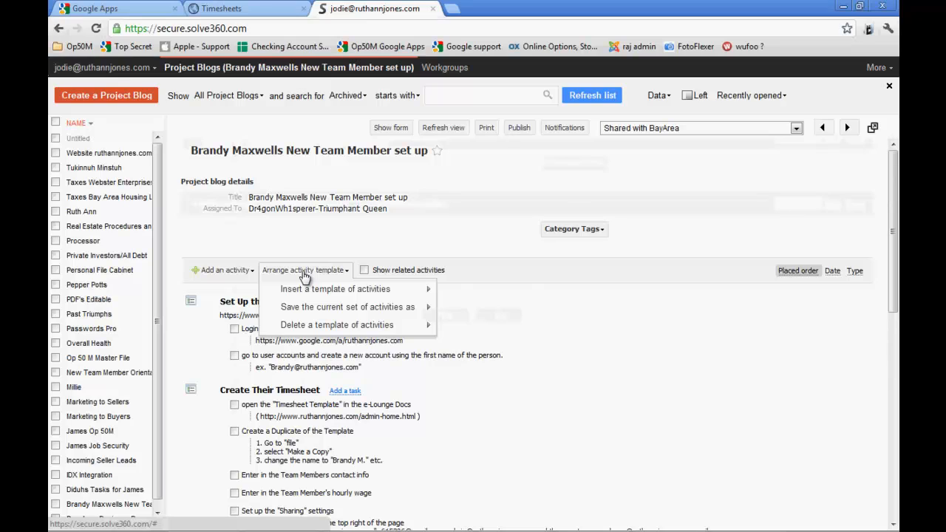
mouse_move(393, 326)
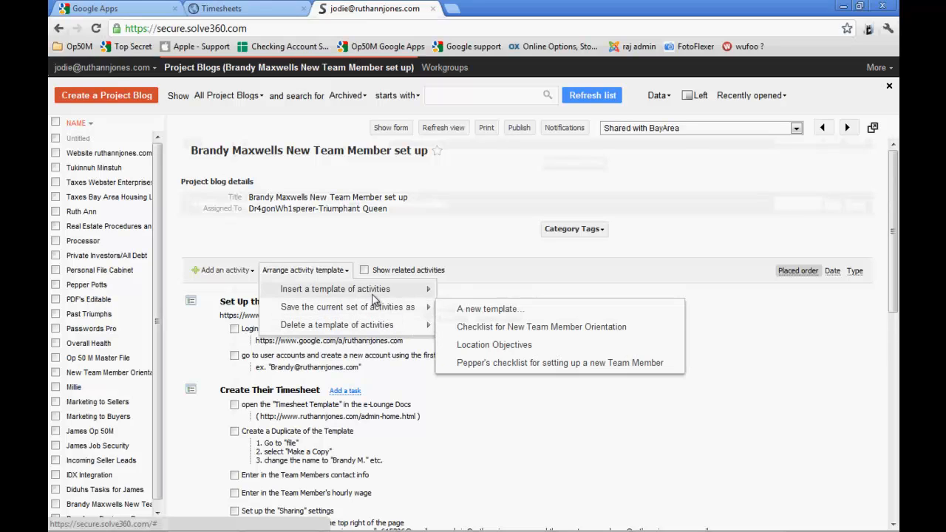
mouse_move(393, 295)
left_click(462, 327)
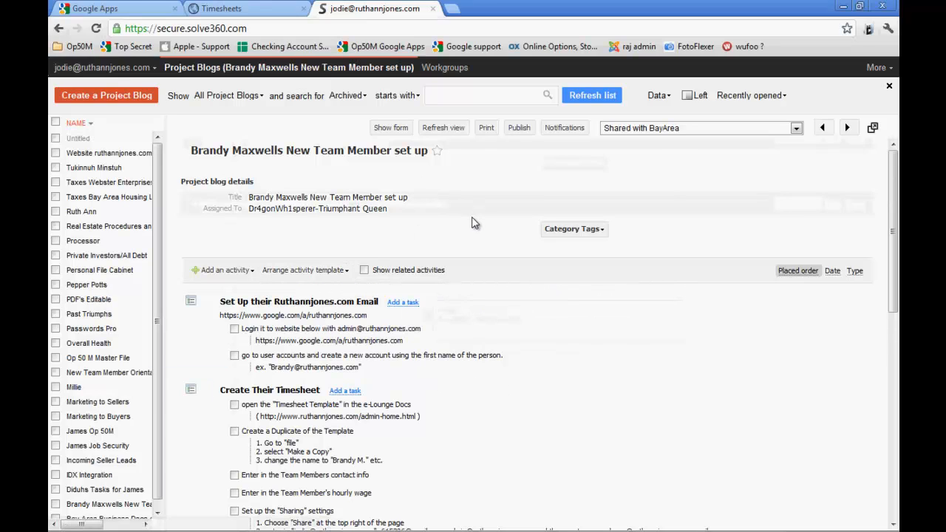
mouse_move(513, 523)
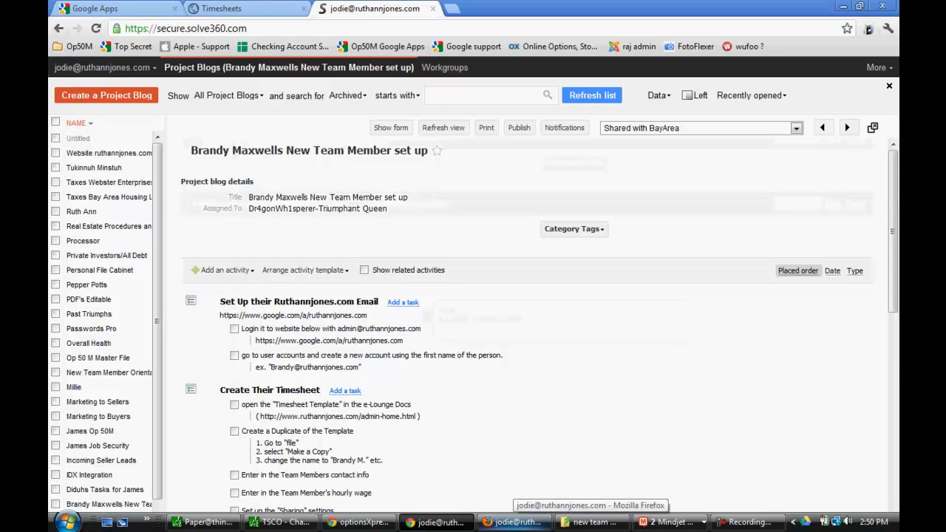
left_click(748, 526)
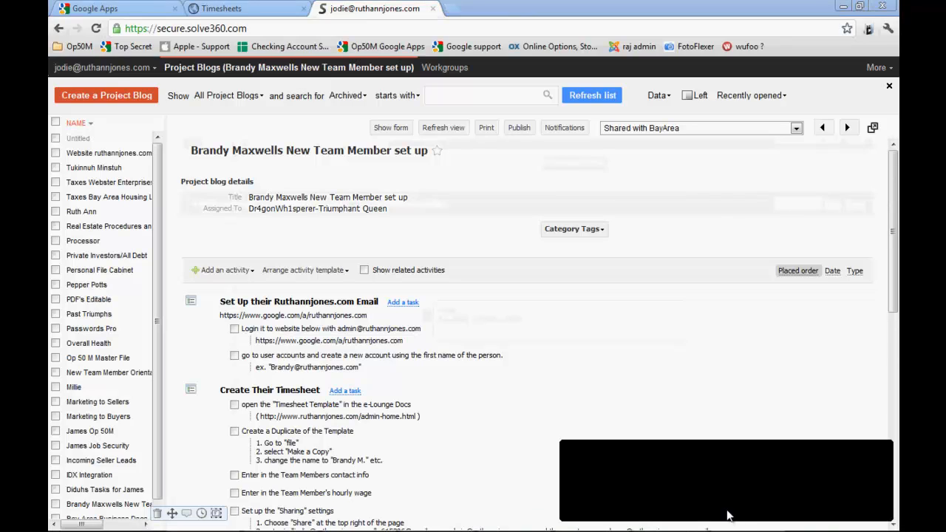